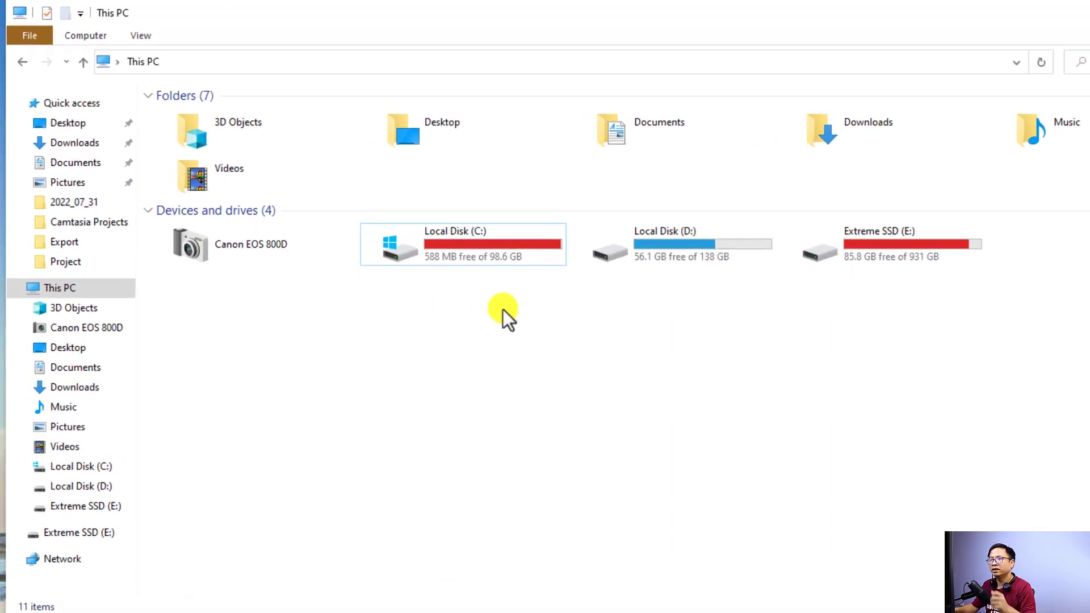
Check the low free space on Local Disk (C:), then bring up the Lăng Khải Định project in Filmora.
{"action": "left_click", "coordinate": [304, 180]}
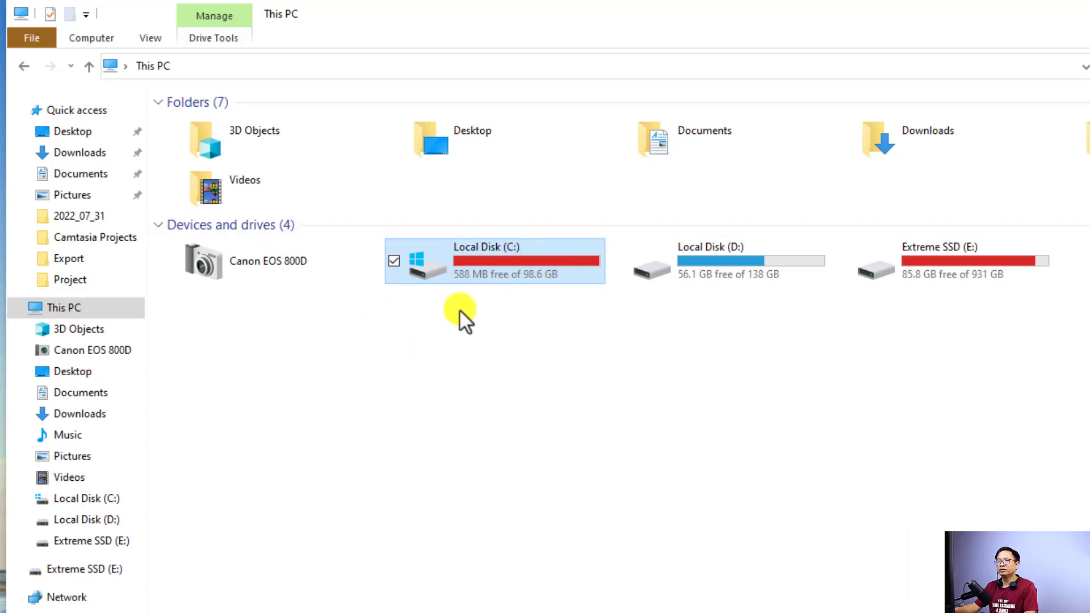
{"action": "mouse_move", "coordinate": [496, 274]}
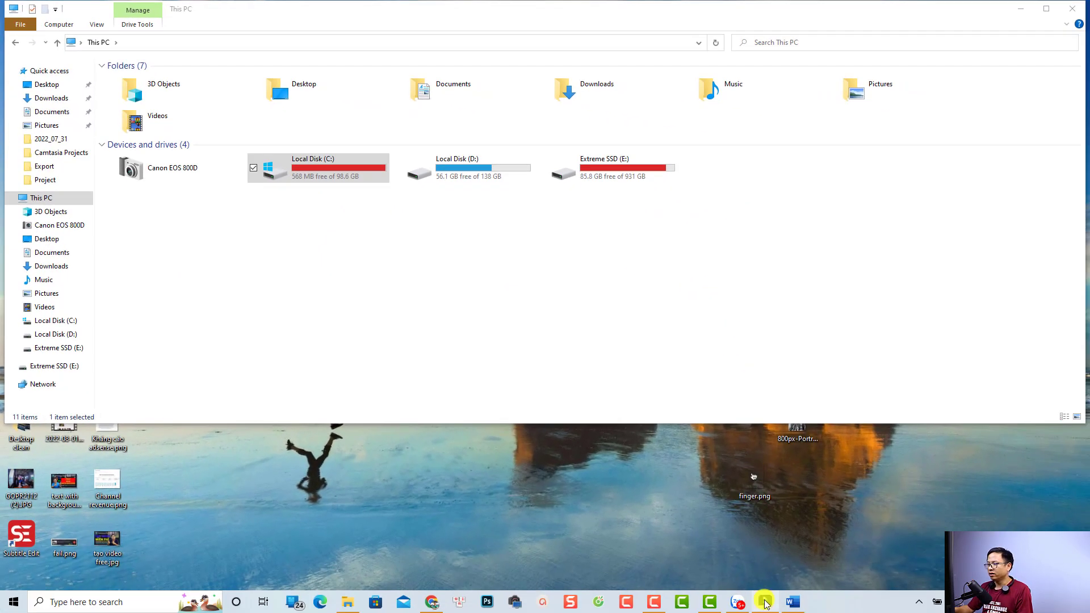
{"action": "left_click", "coordinate": [765, 603]}
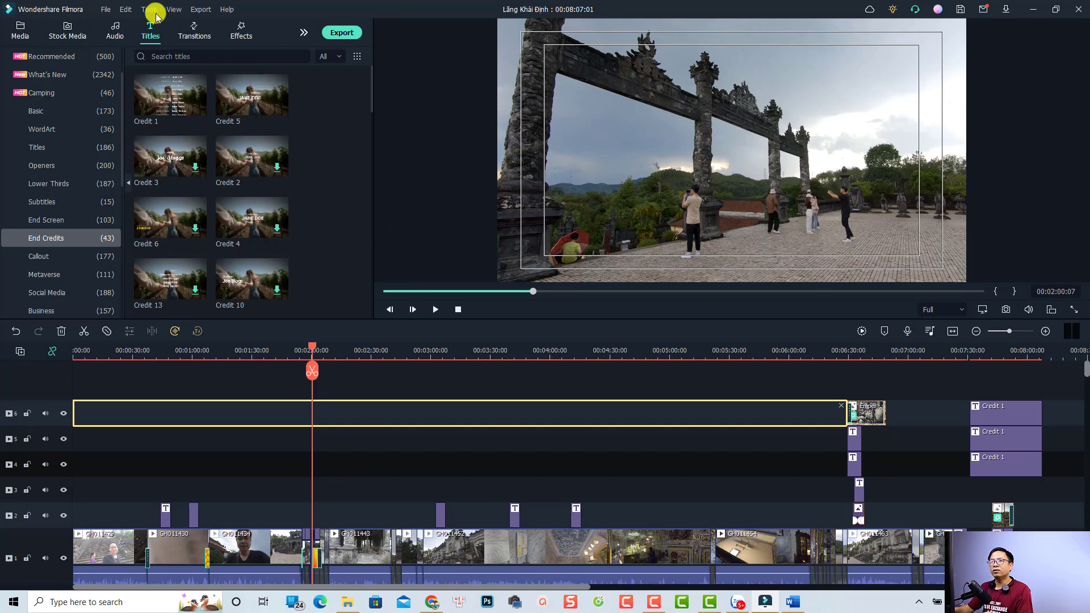
In Filmora Preferences, review the project backup path, then view the folder locations including effect packs.
{"action": "left_click", "coordinate": [106, 10]}
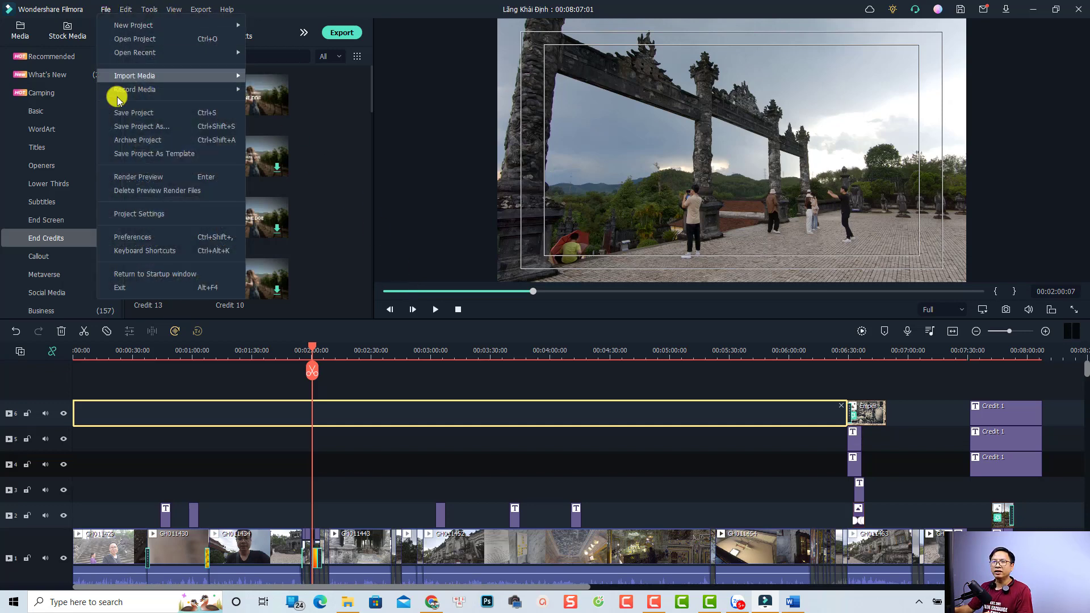
{"action": "left_click", "coordinate": [129, 237]}
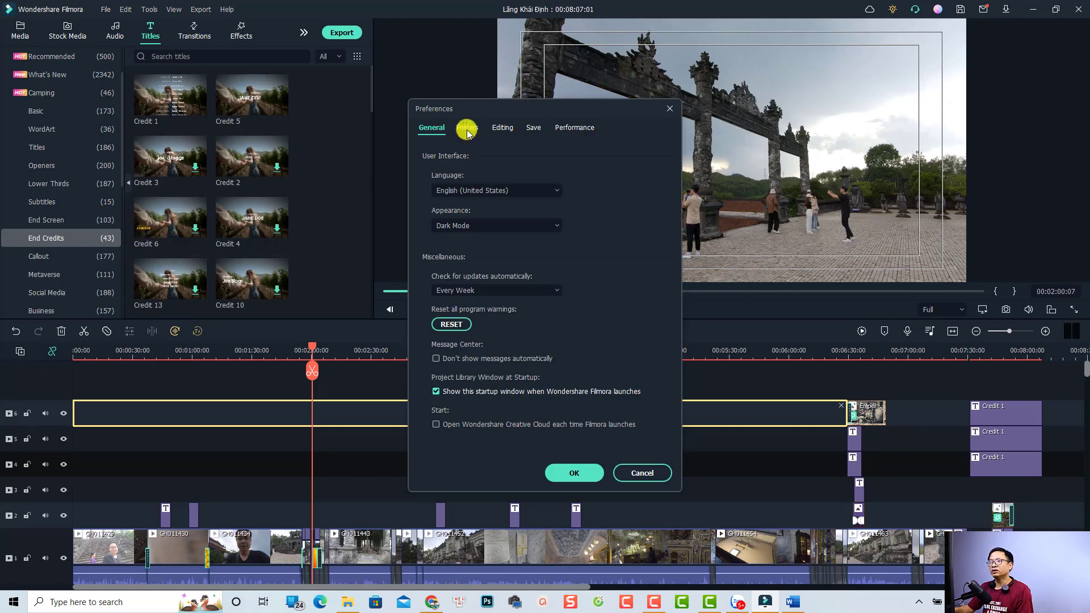
{"action": "left_click", "coordinate": [533, 129]}
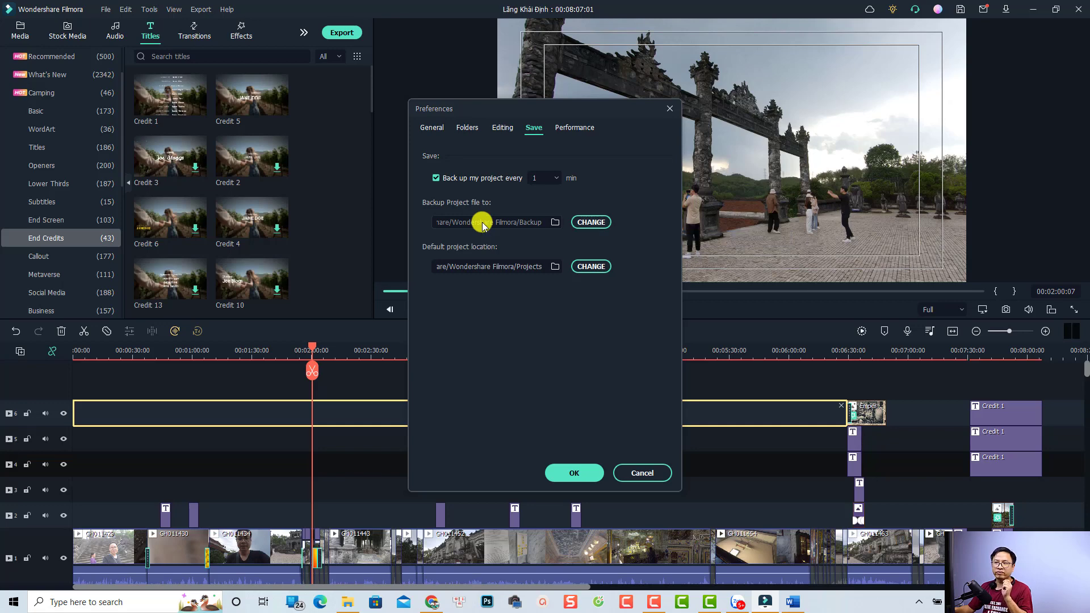
{"action": "left_click", "coordinate": [468, 128]}
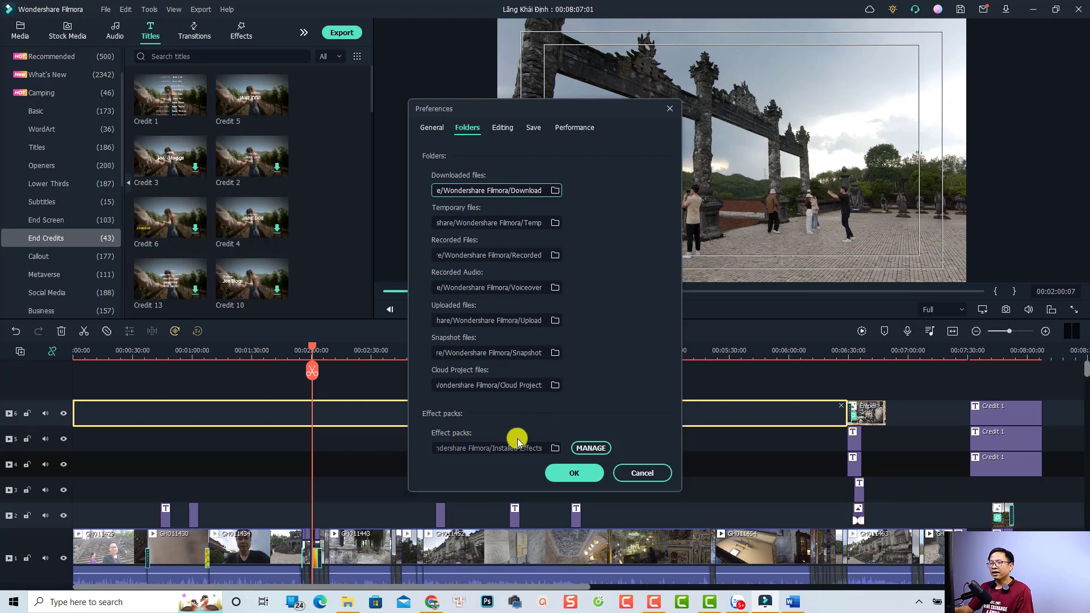
Remove the unused Fimo Essential Elements and Kawaii MORA Pack effect packs in the effect pack manager.
{"action": "left_click", "coordinate": [584, 450]}
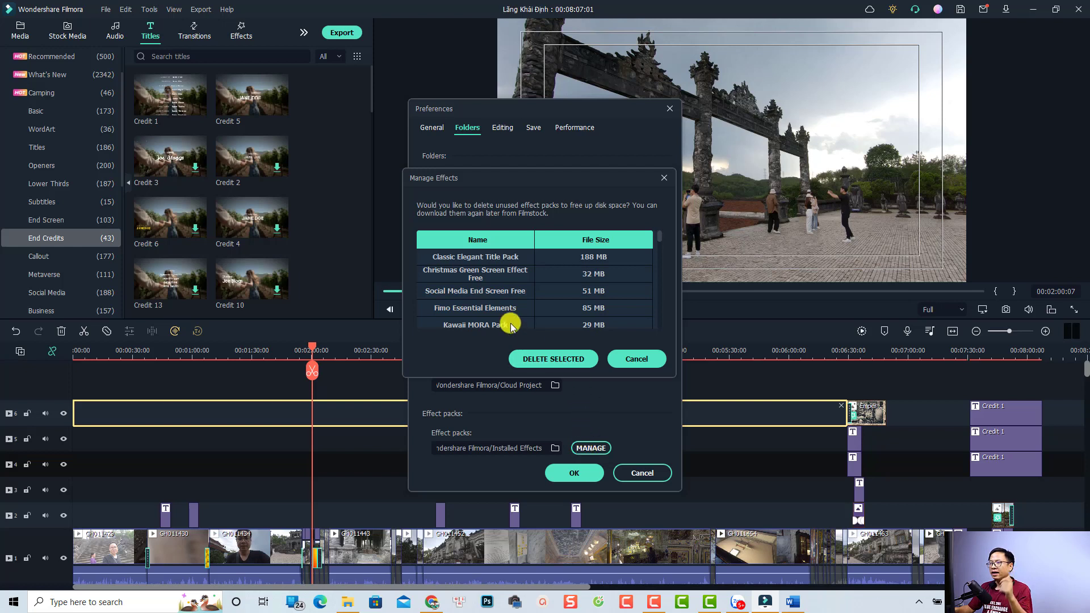
{"action": "left_click", "coordinate": [486, 291]}
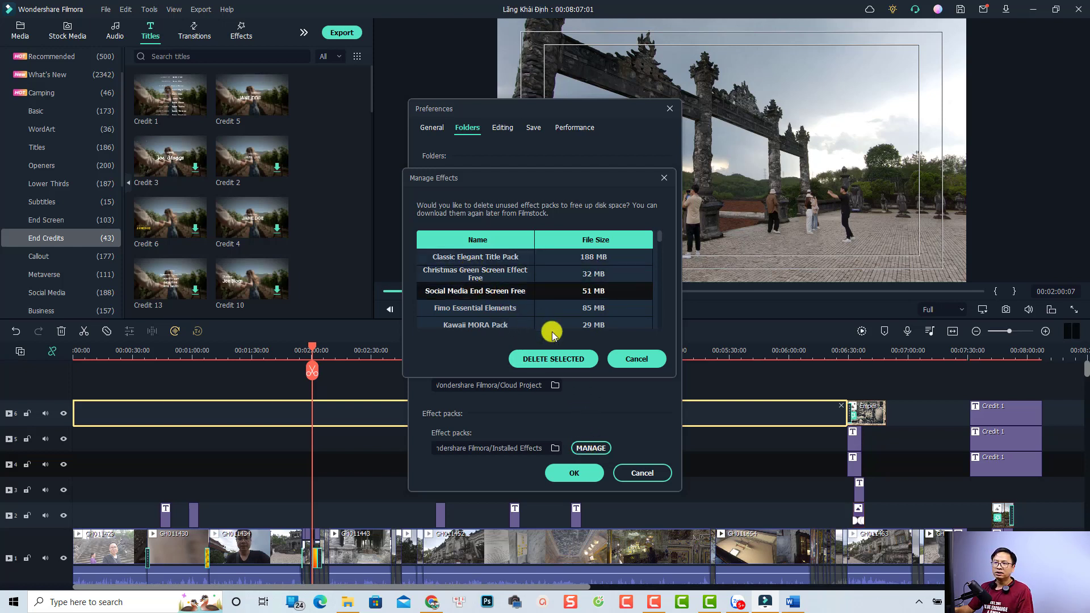
{"action": "left_click", "coordinate": [563, 363]}
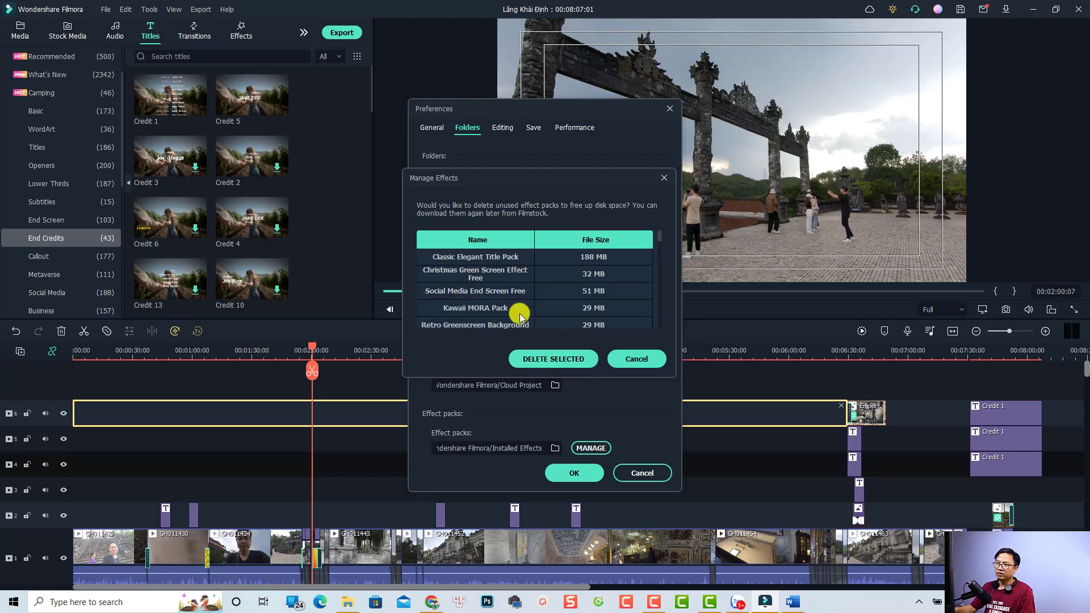
{"action": "left_click", "coordinate": [487, 313]}
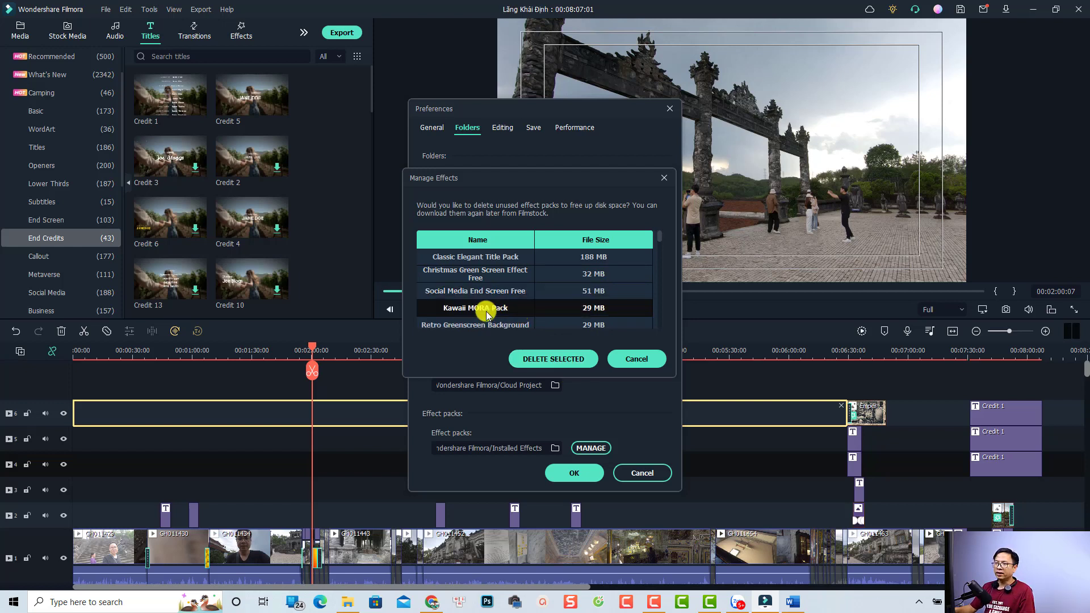
{"action": "left_click", "coordinate": [558, 361]}
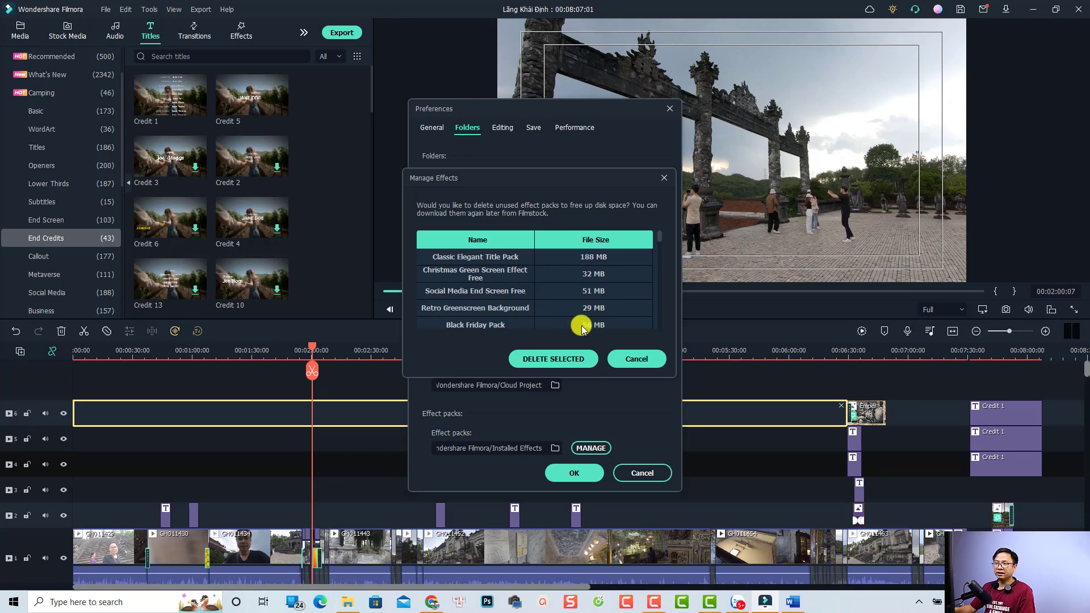
{"action": "left_click", "coordinate": [653, 359]}
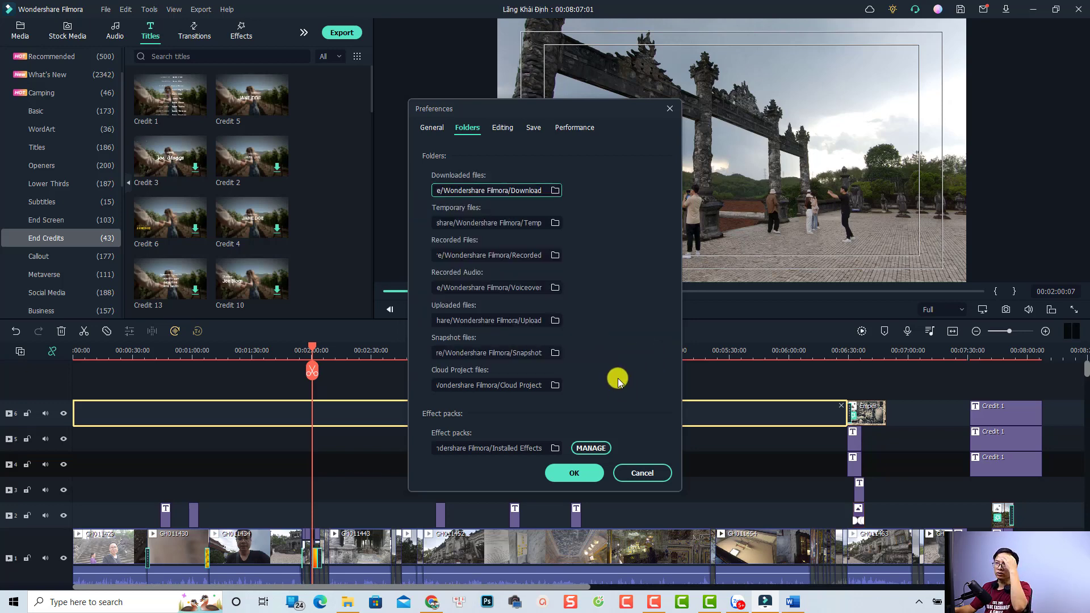
{"action": "left_click", "coordinate": [571, 128]}
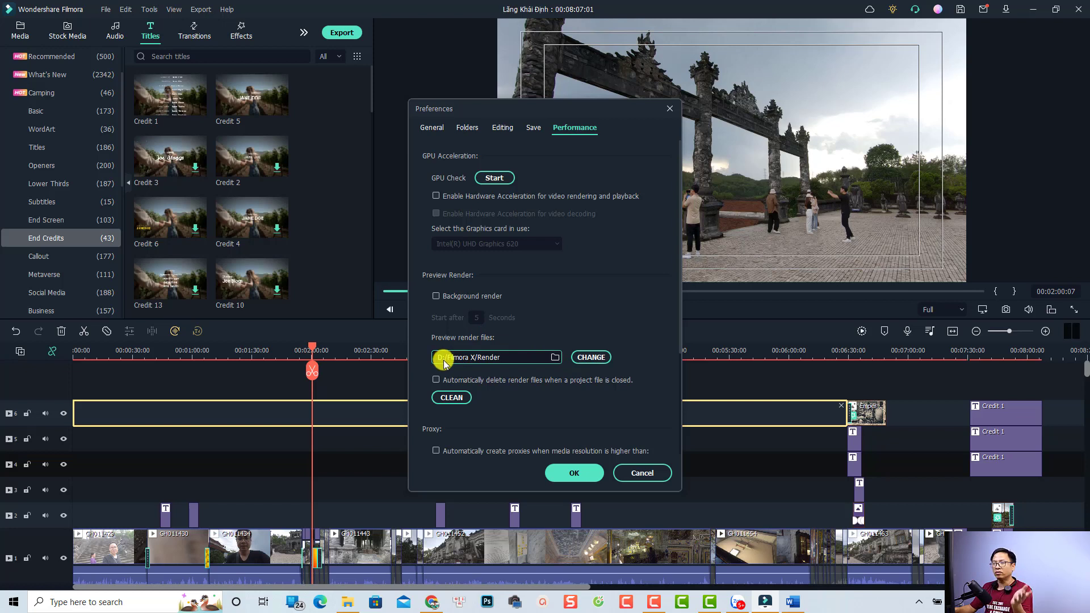
Apply preferences with preview renders in D:/Filmora X/Render and proxies in D:/Filmora X/Proxy.
{"action": "scroll", "coordinate": [509, 376], "scroll_direction": "down", "scroll_amount": 2}
{"action": "scroll", "coordinate": [510, 377], "scroll_direction": "down", "scroll_amount": 2}
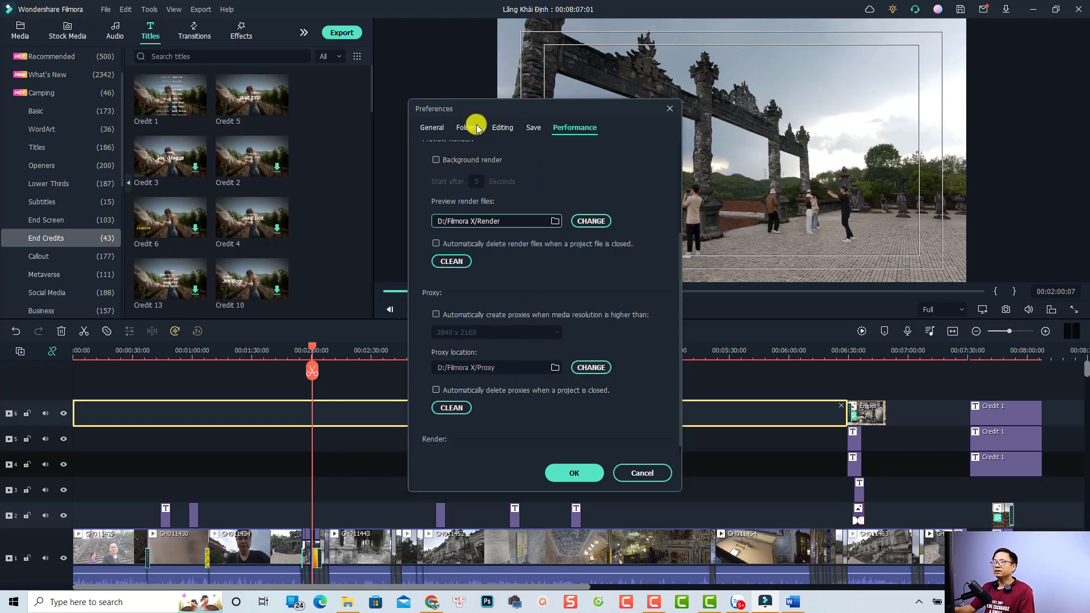
{"action": "left_click", "coordinate": [575, 476]}
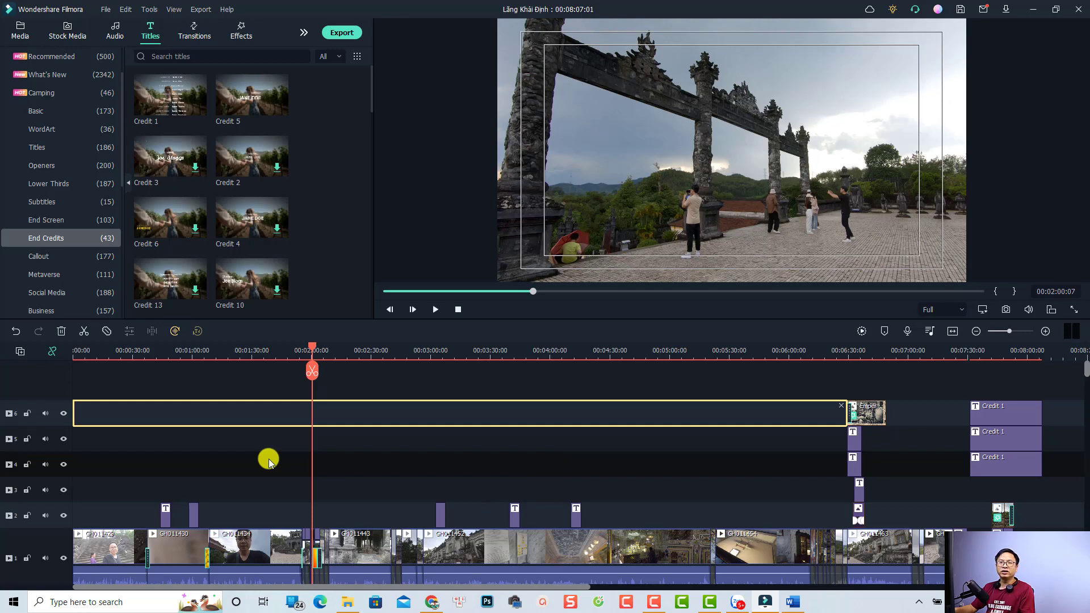
Browse to Documents\Wondershare\Wondershare Filmora and select the 8.73 GB Backup folder.
{"action": "left_click", "coordinate": [348, 603]}
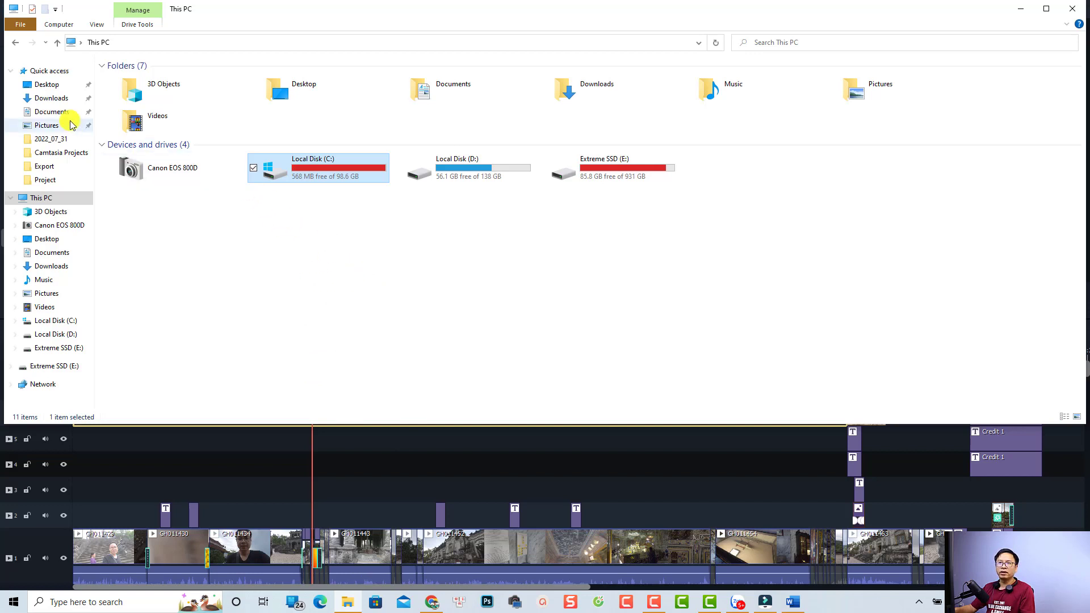
{"action": "left_click", "coordinate": [50, 113]}
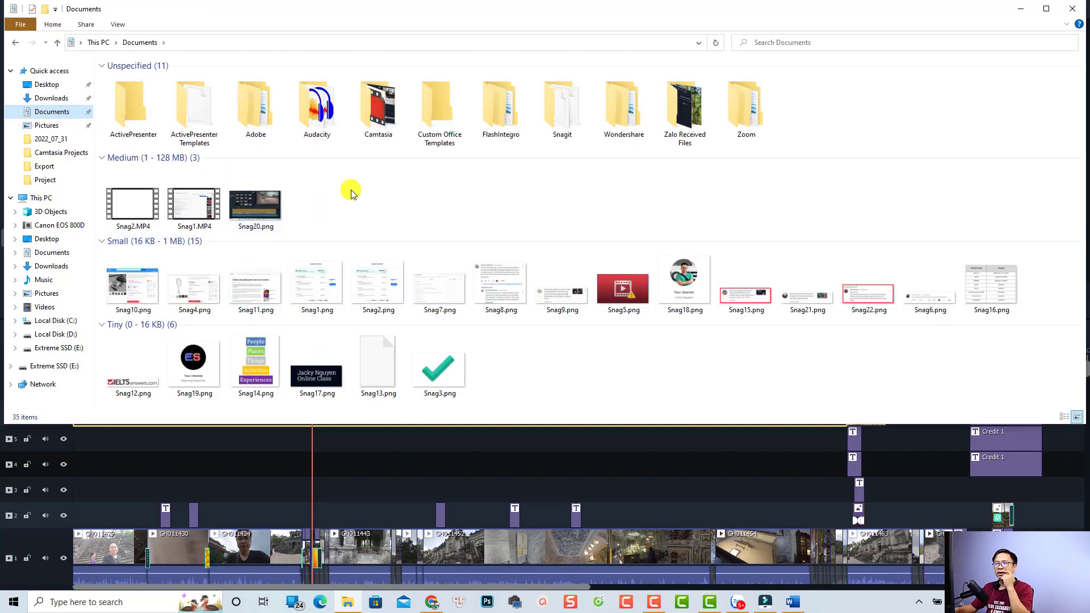
{"action": "left_click", "coordinate": [622, 127]}
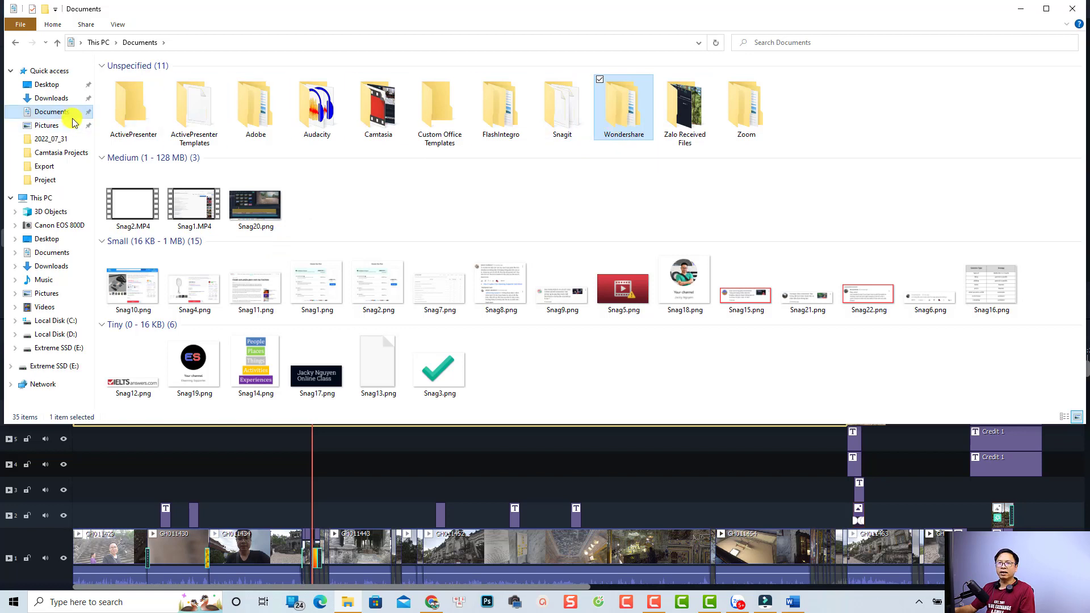
{"action": "double_click", "coordinate": [618, 125]}
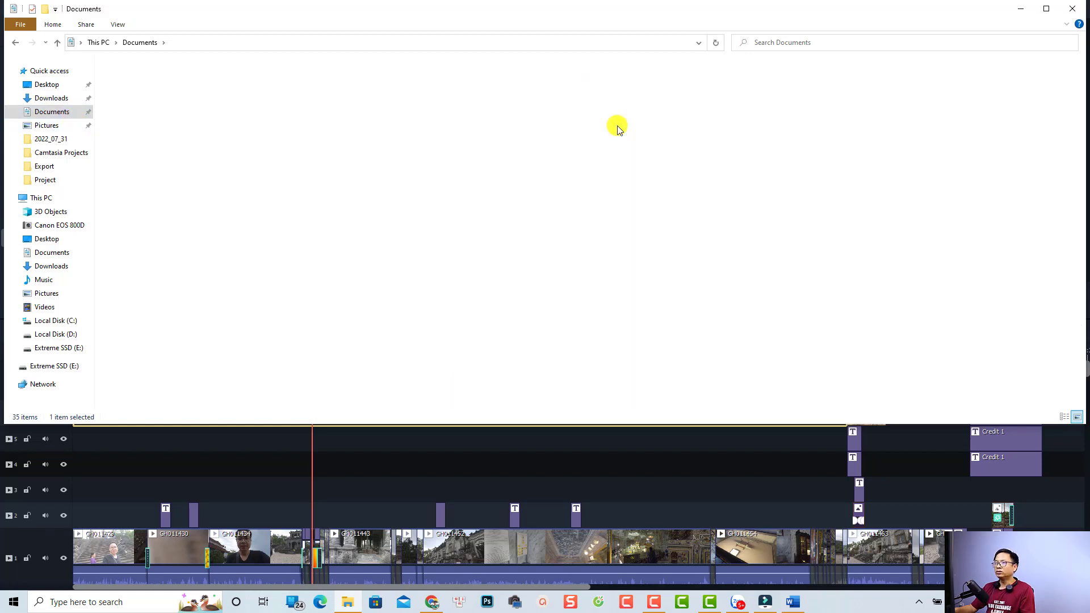
{"action": "double_click", "coordinate": [145, 80]}
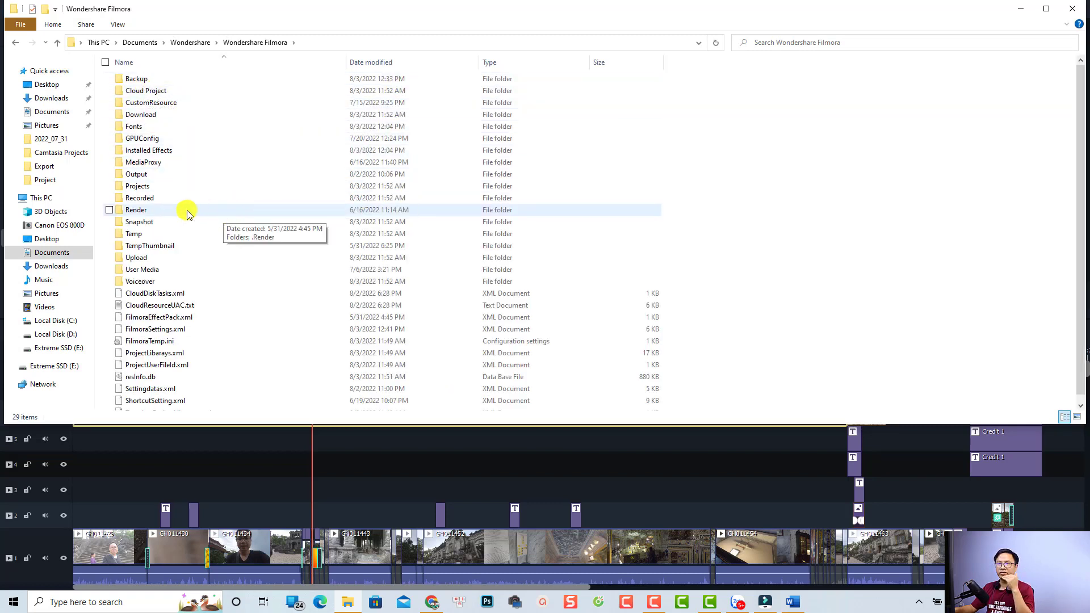
{"action": "left_click", "coordinate": [136, 83]}
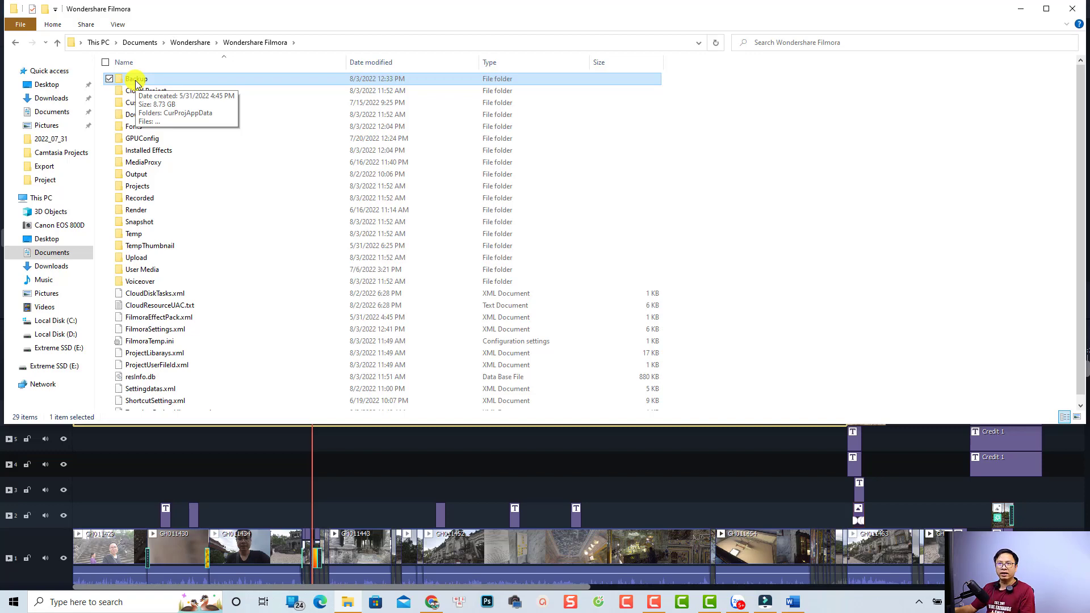
Select all 294 files inside the Backup folder and permanently delete them.
{"action": "double_click", "coordinate": [136, 83]}
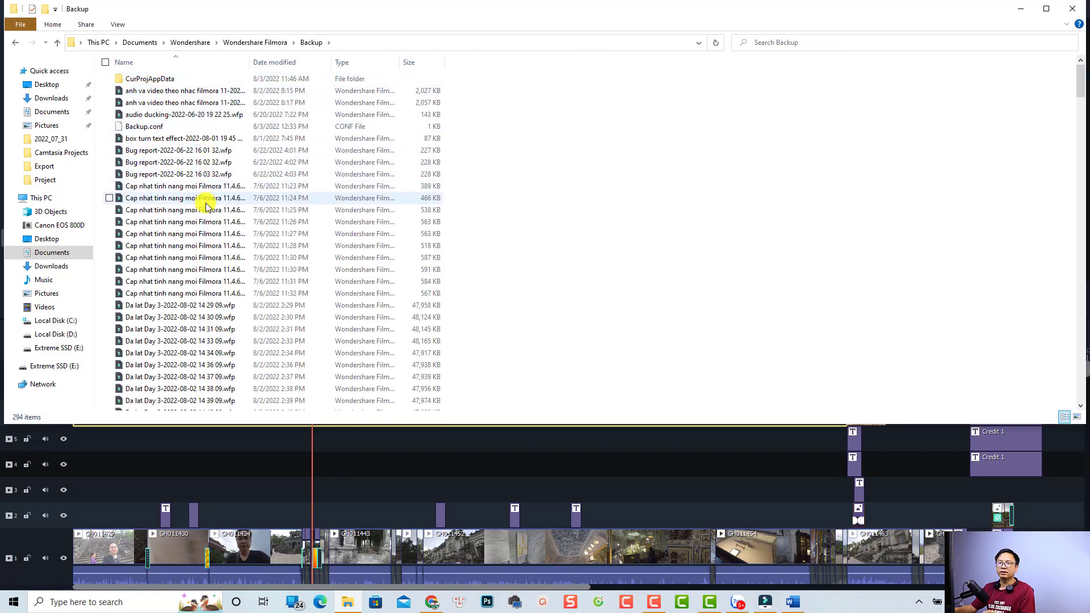
{"action": "scroll", "coordinate": [206, 206], "scroll_direction": "down", "scroll_amount": 16}
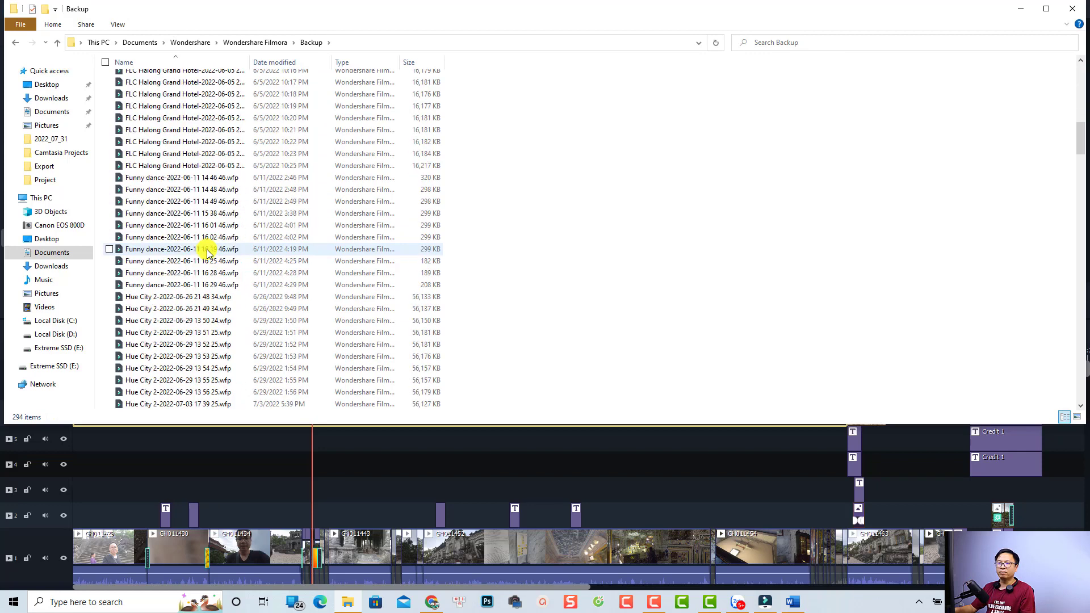
{"action": "scroll", "coordinate": [207, 253], "scroll_direction": "down", "scroll_amount": 12}
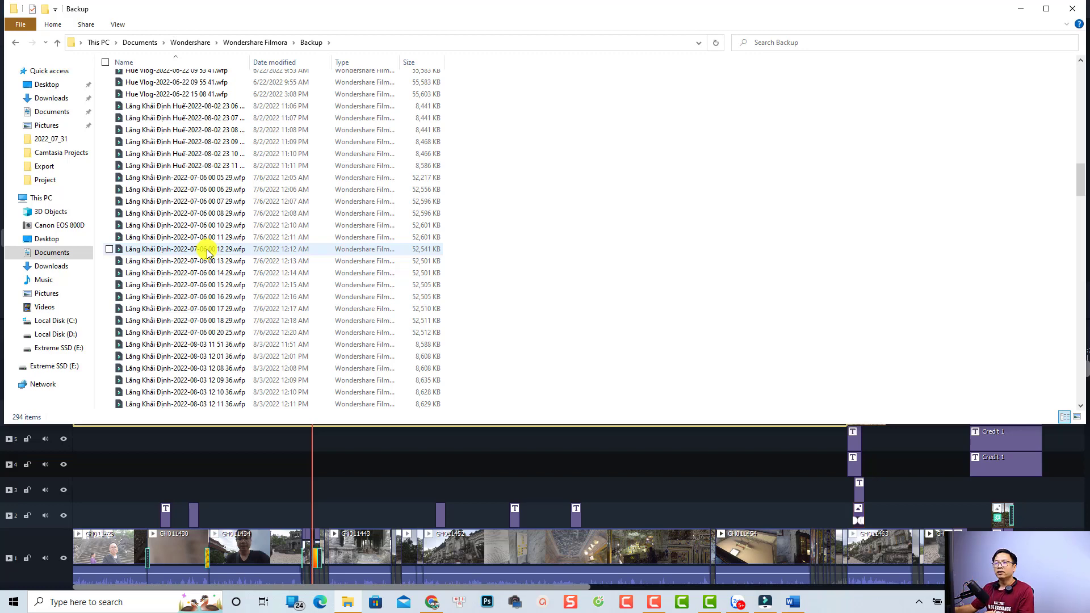
{"action": "left_click", "coordinate": [207, 252]}
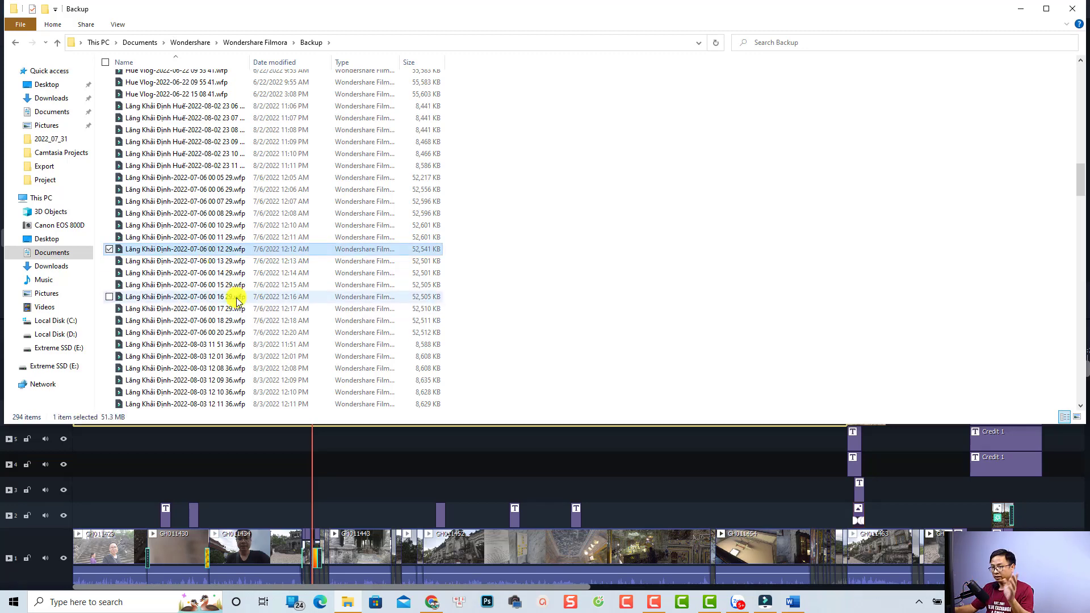
{"action": "key", "text": "ctrl+a"}
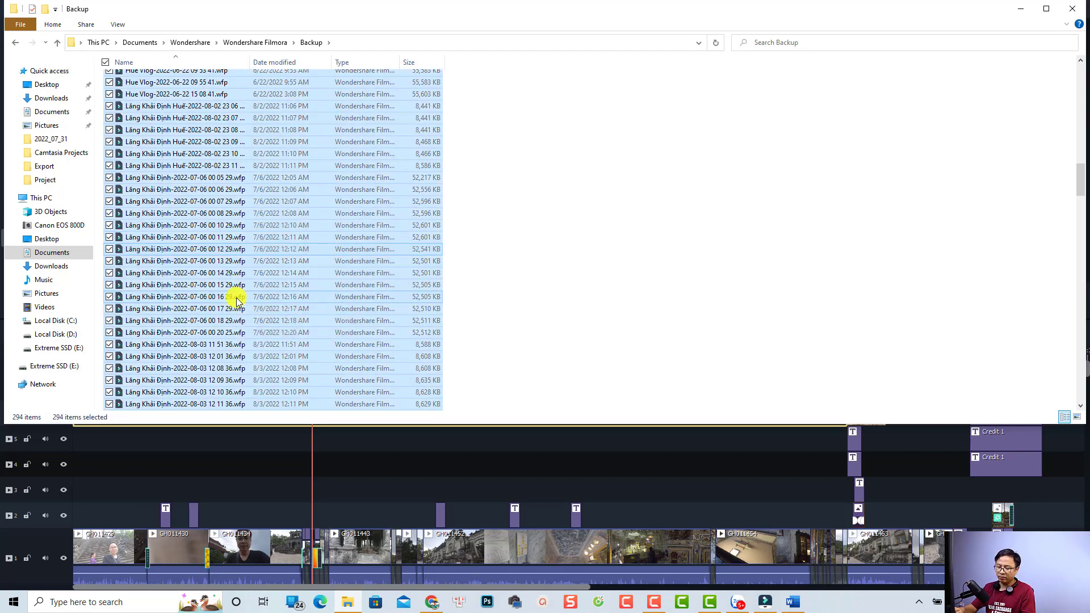
{"action": "key", "text": "shift+Delete"}
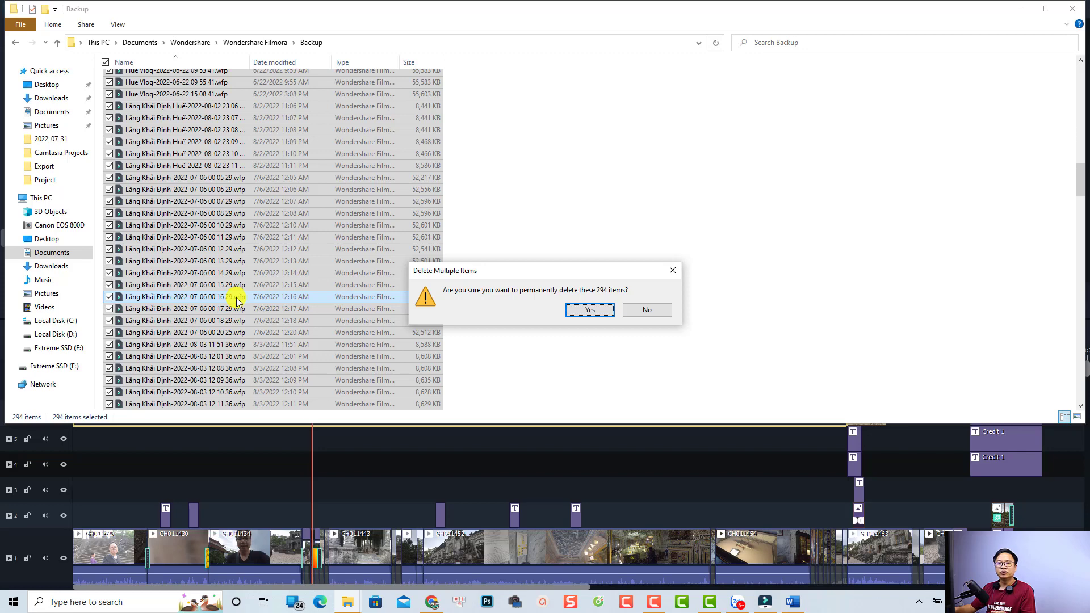
{"action": "left_click", "coordinate": [589, 312]}
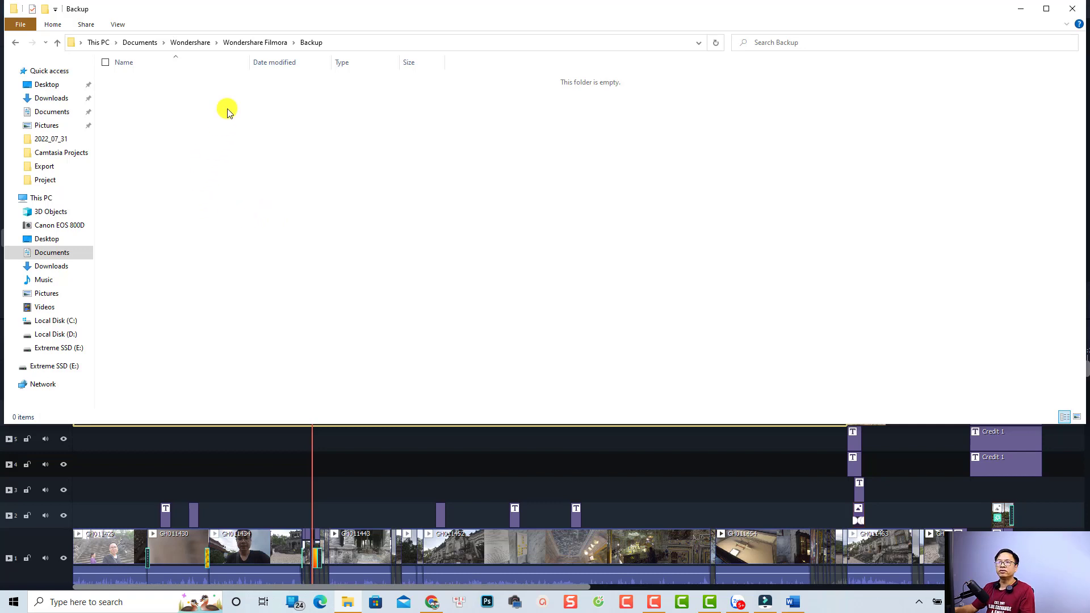
Permanently delete christmas_green_screen_effect_free and christmas_greeting_card from Installed Effects, then confirm C: has 9.46 GB free.
{"action": "left_click", "coordinate": [247, 46]}
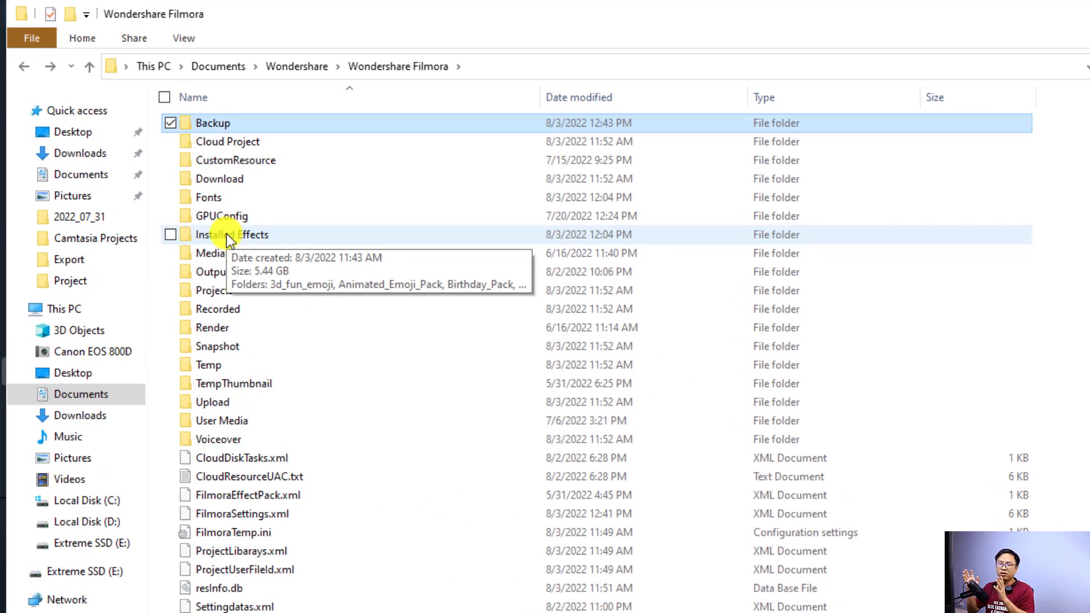
{"action": "double_click", "coordinate": [227, 234]}
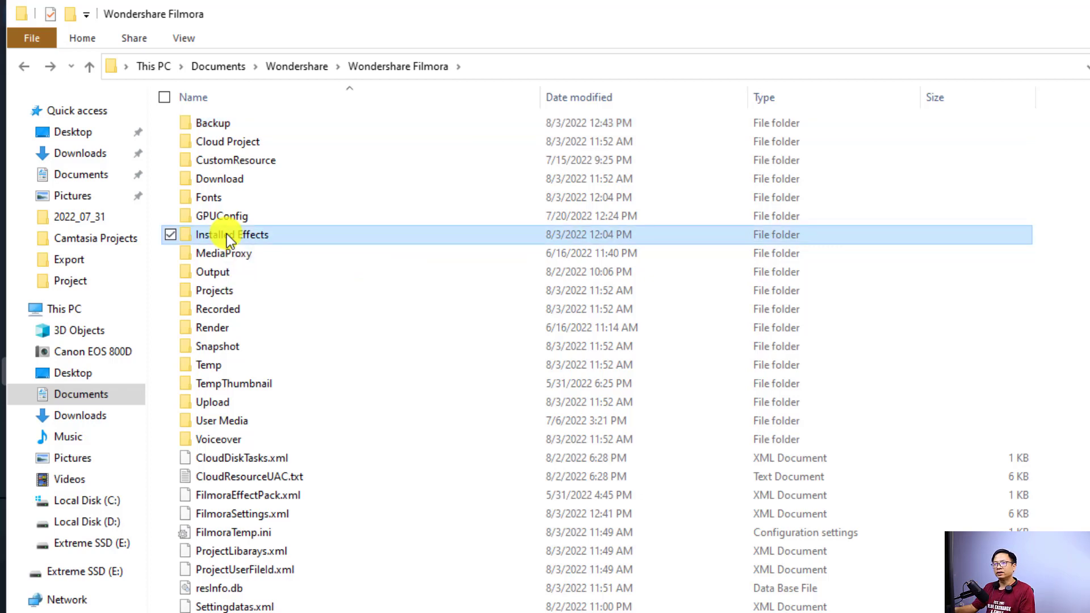
{"action": "scroll", "coordinate": [260, 233], "scroll_direction": "down", "scroll_amount": 1}
{"action": "left_click", "coordinate": [258, 333]}
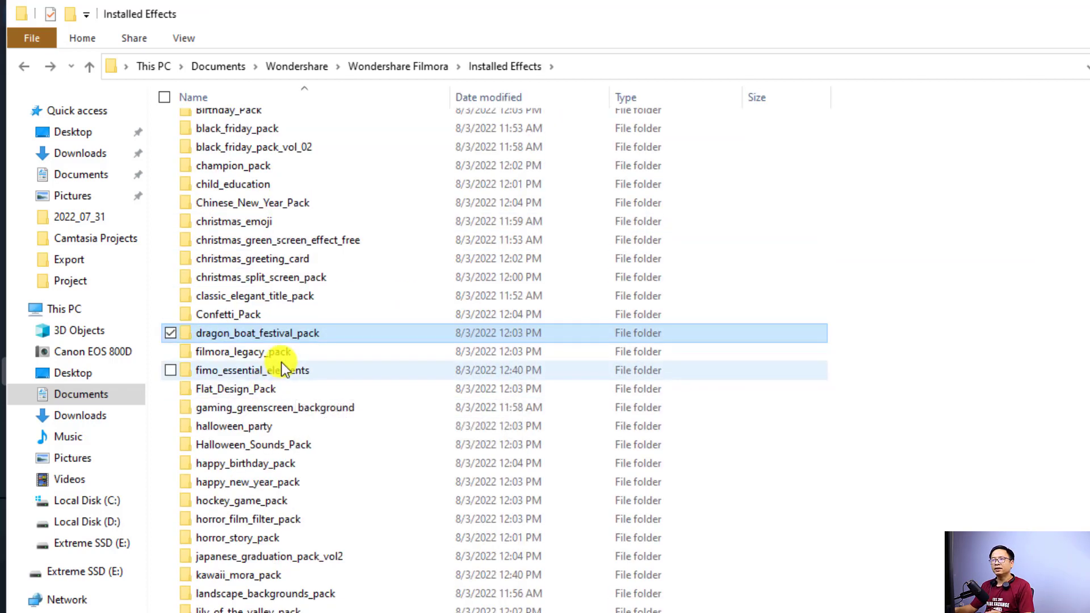
{"action": "scroll", "coordinate": [291, 347], "scroll_direction": "up", "scroll_amount": 1}
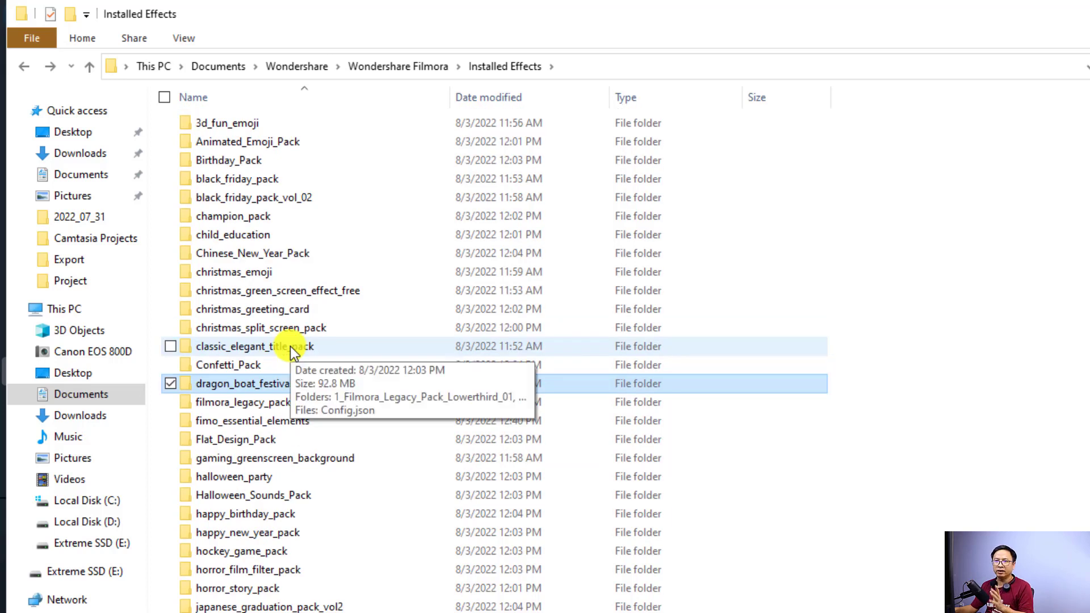
{"action": "left_click", "coordinate": [289, 345]}
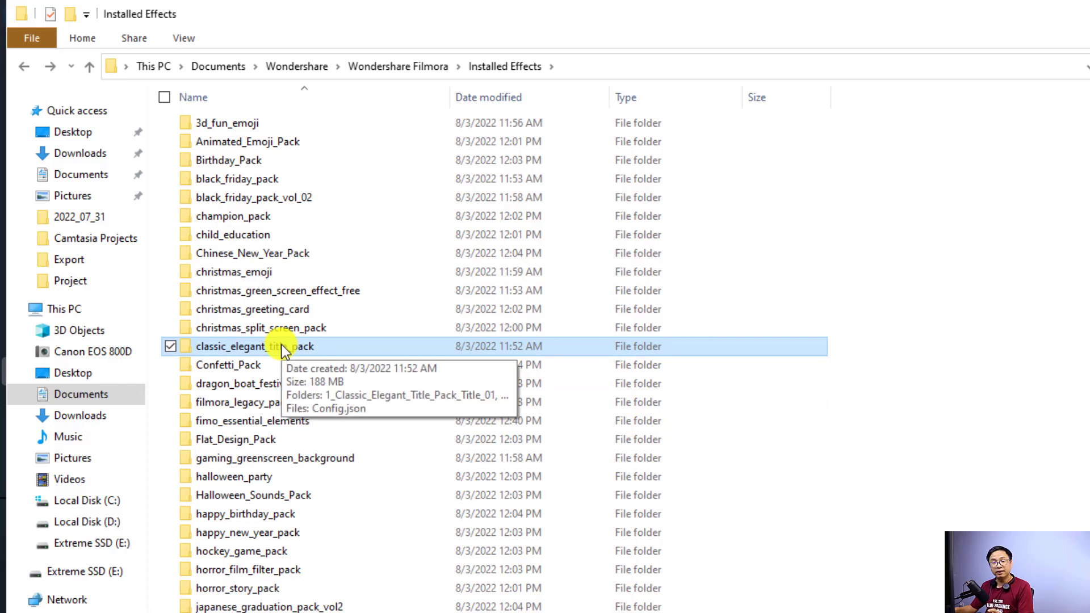
{"action": "left_click", "coordinate": [231, 310]}
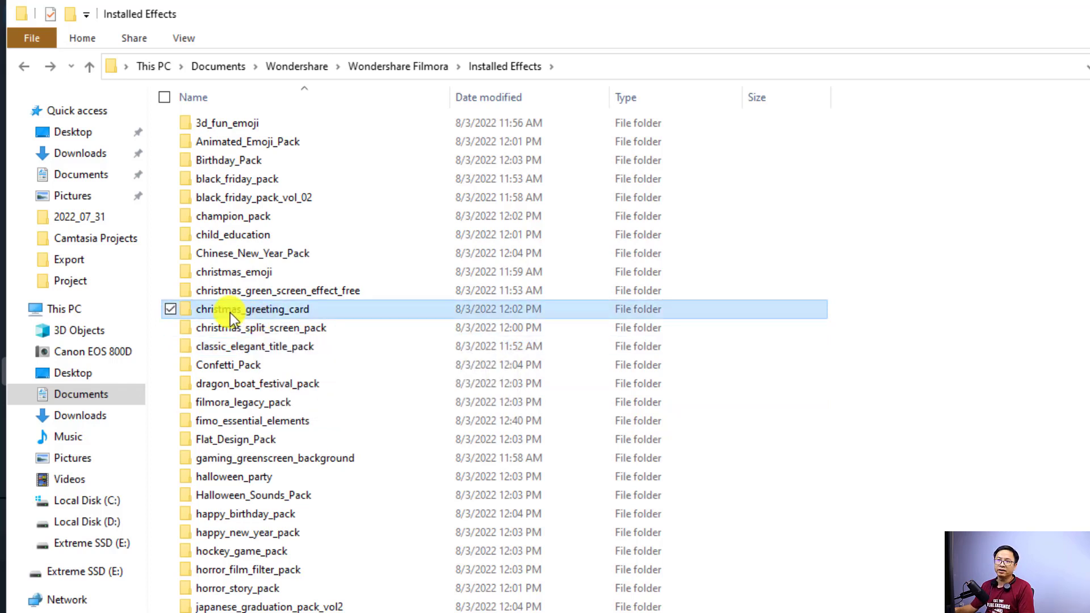
{"action": "left_click", "coordinate": [202, 291], "text": "ctrl"}
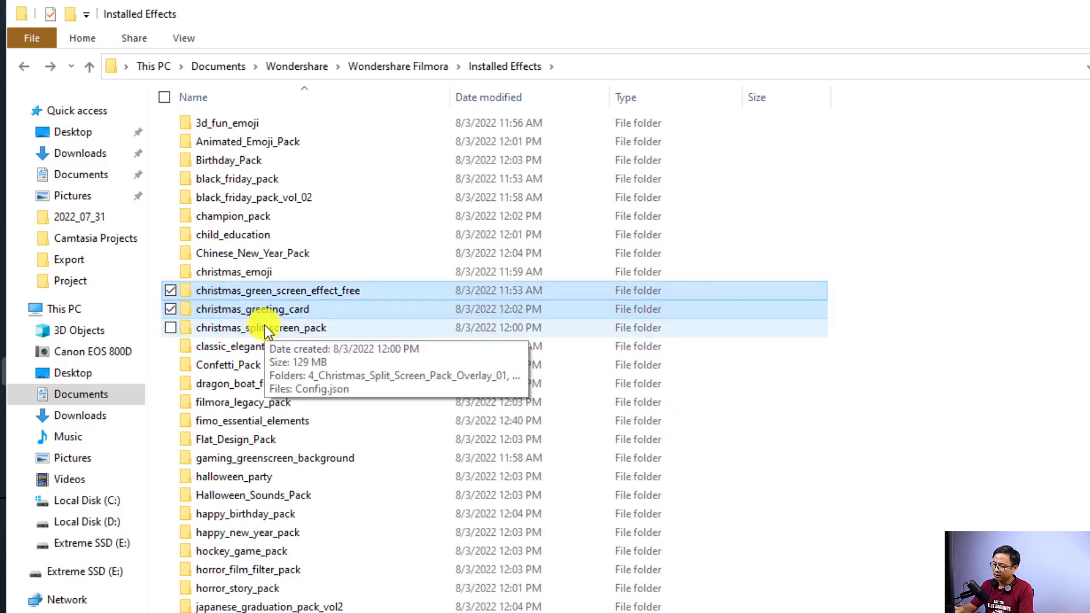
{"action": "key", "text": "shift+Delete"}
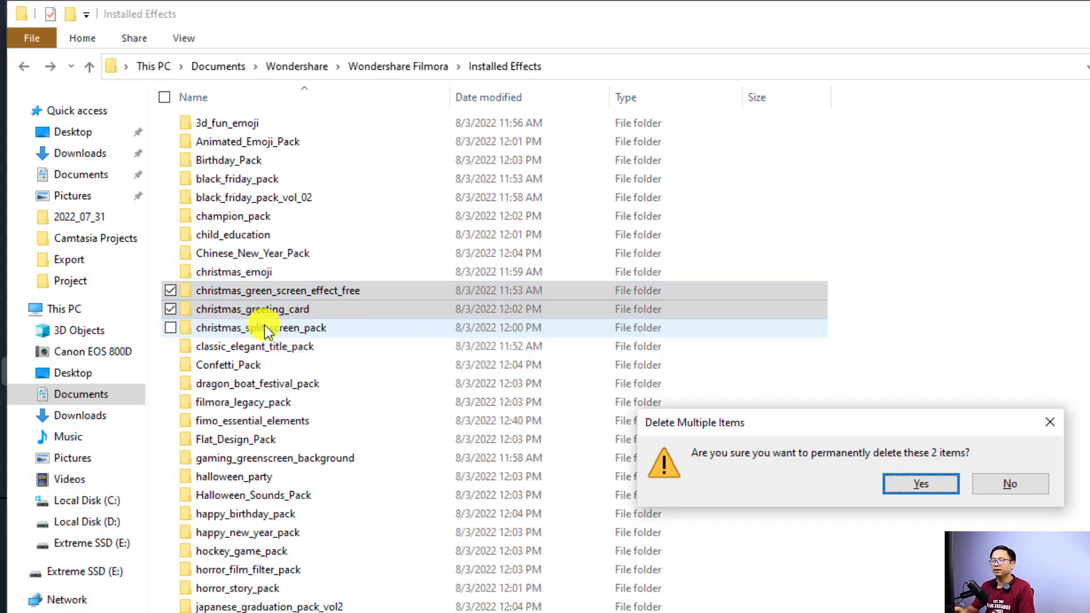
{"action": "key", "text": "Return"}
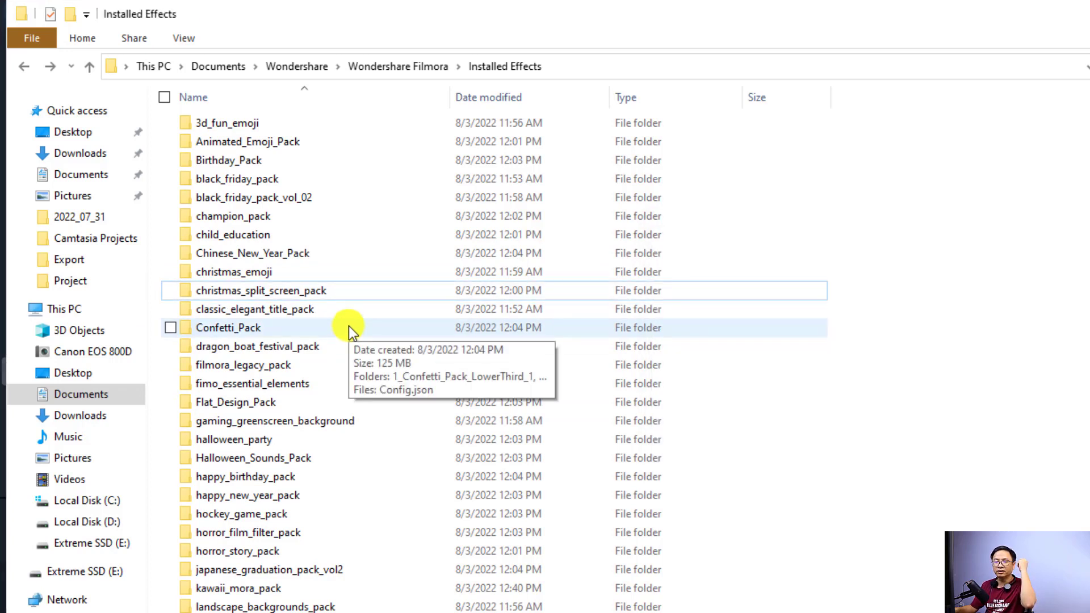
{"action": "left_click", "coordinate": [73, 309]}
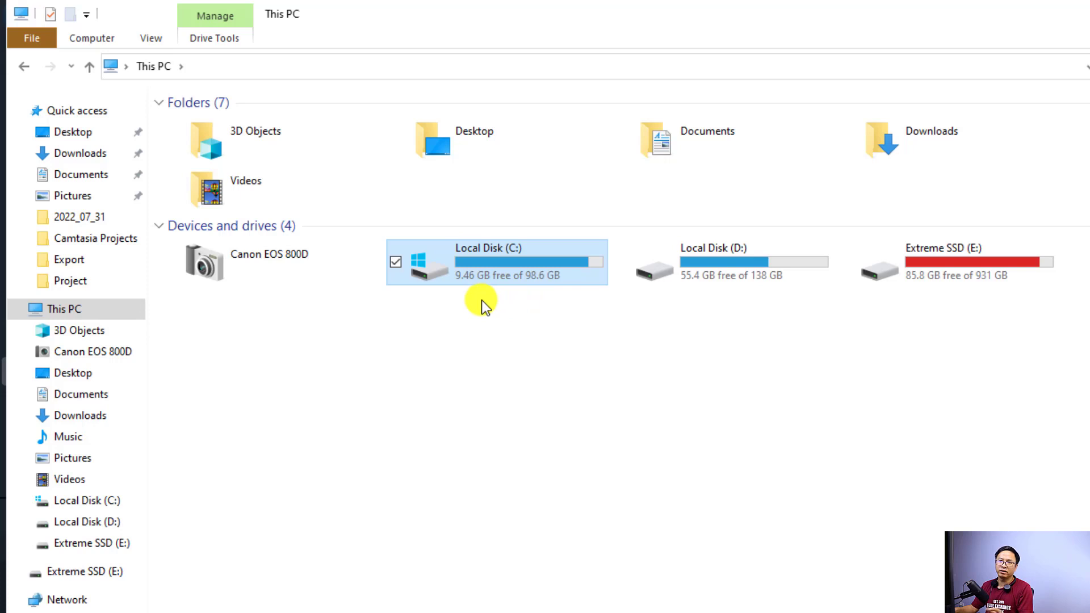
Inspect Filmora's Render and MediaProxy folders under Documents for leftovers, then go to Local Disk (D:).
{"action": "left_click", "coordinate": [85, 177]}
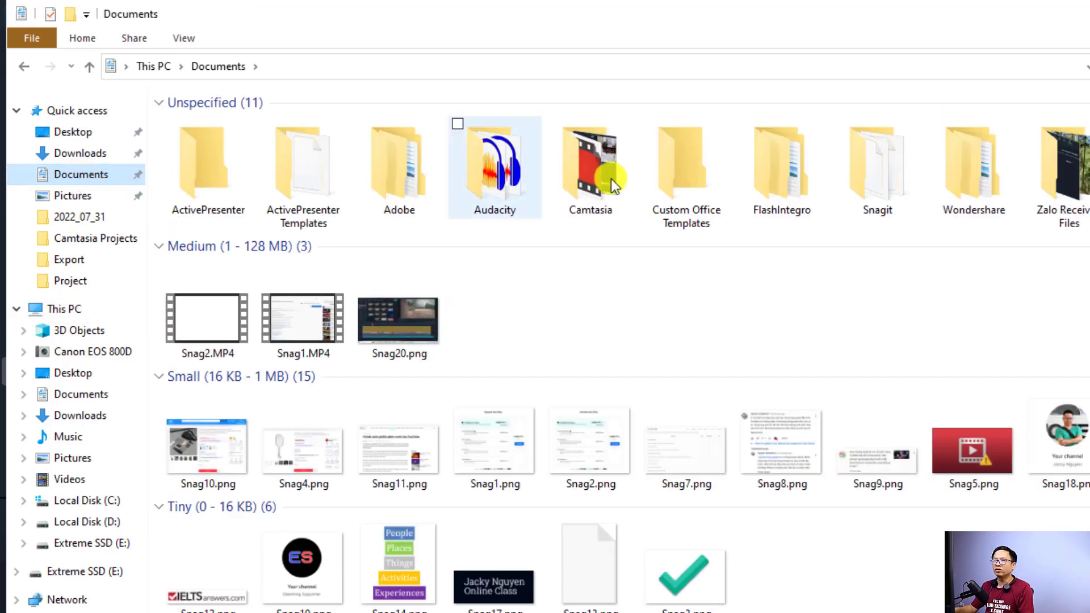
{"action": "double_click", "coordinate": [957, 199]}
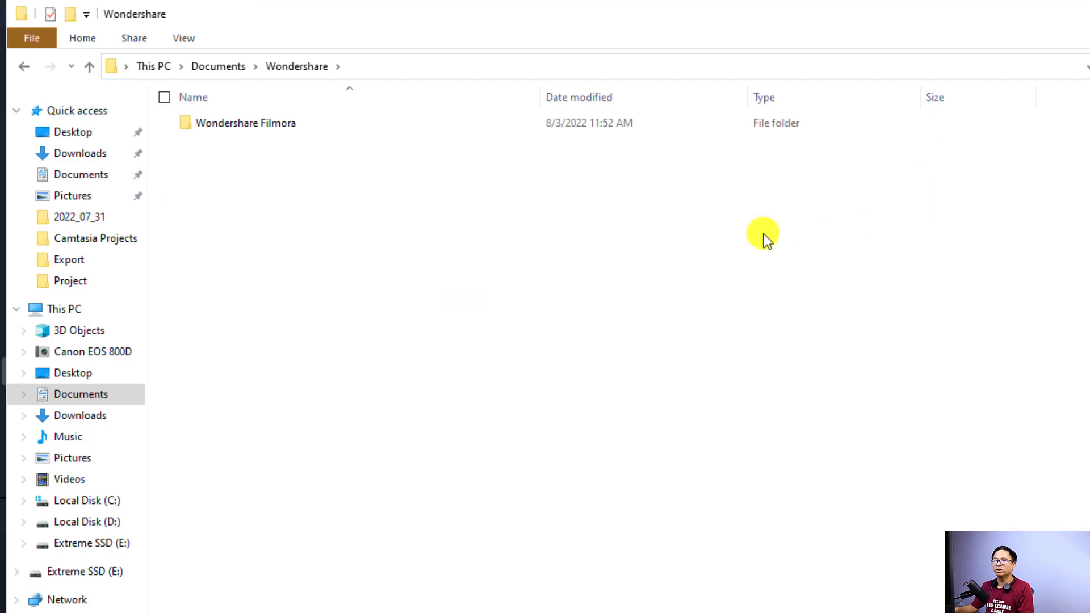
{"action": "double_click", "coordinate": [225, 121]}
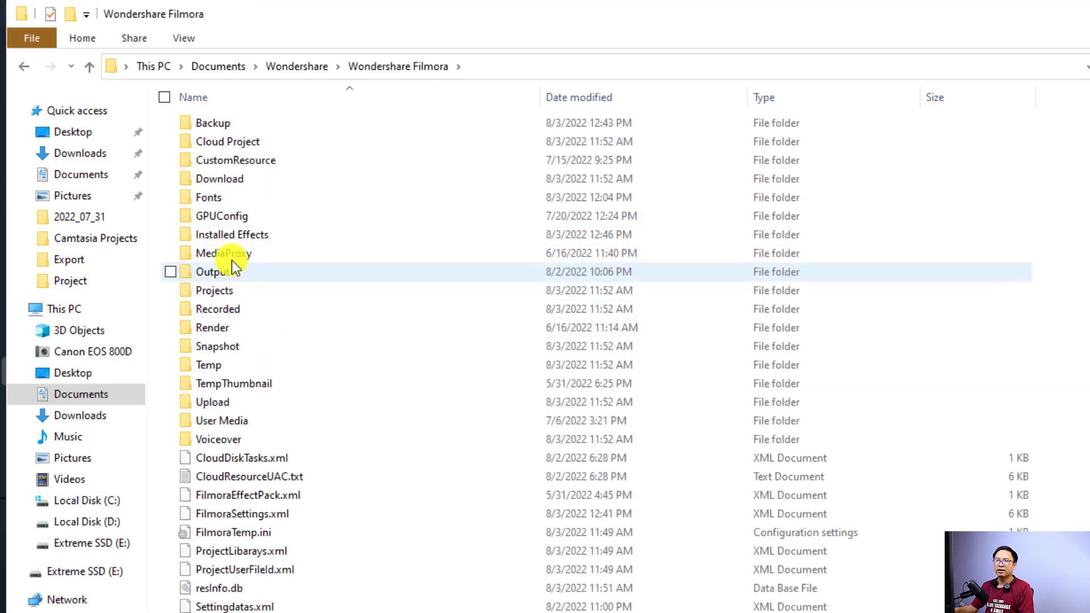
{"action": "left_click", "coordinate": [217, 254]}
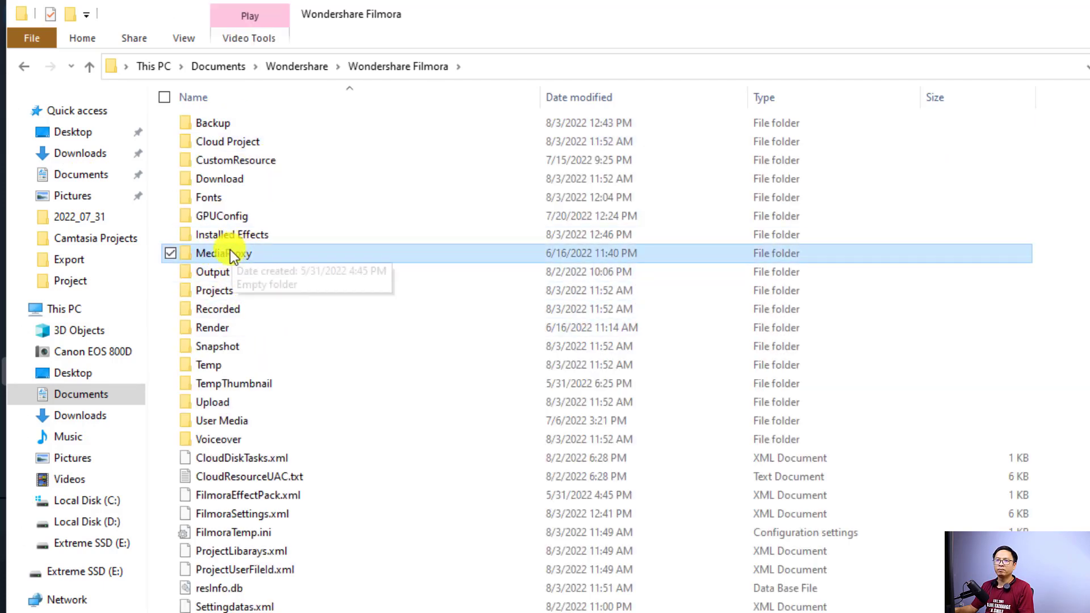
{"action": "double_click", "coordinate": [210, 327]}
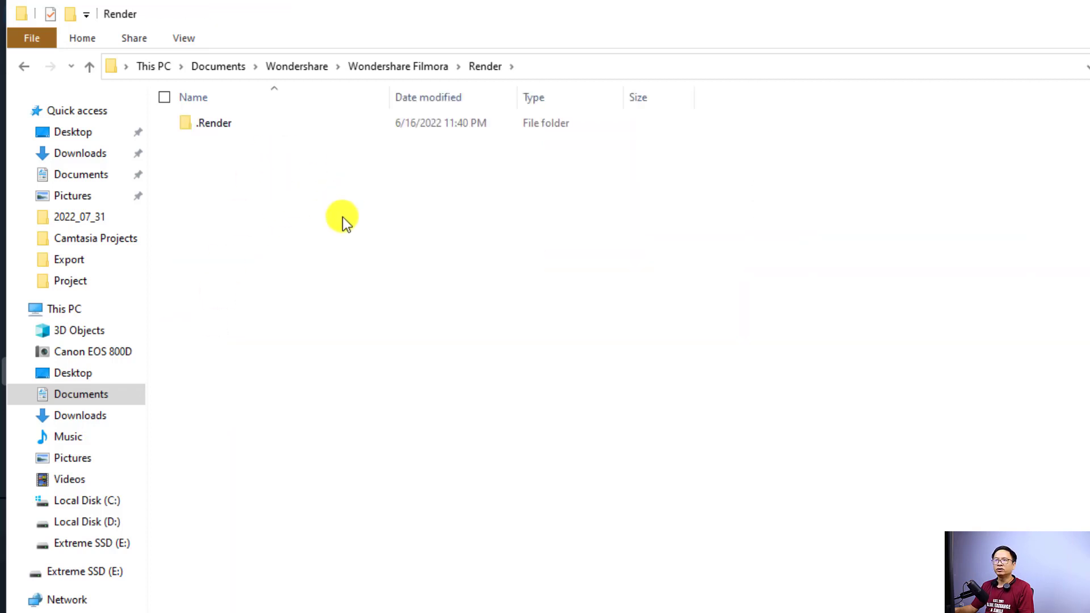
{"action": "left_click", "coordinate": [232, 134]}
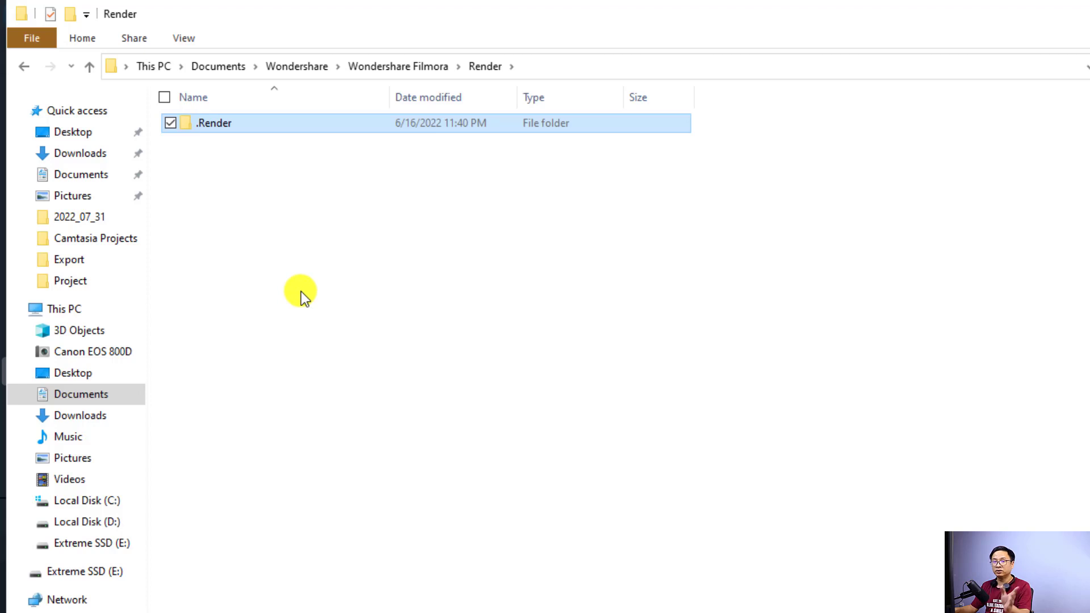
{"action": "left_click", "coordinate": [317, 316]}
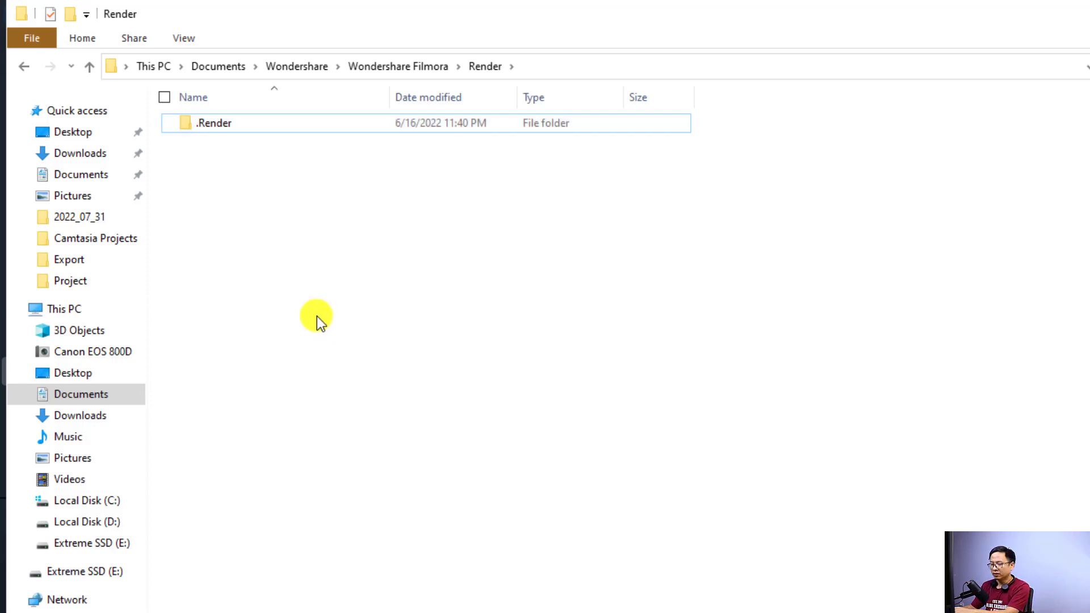
{"action": "key", "text": "BackSpace"}
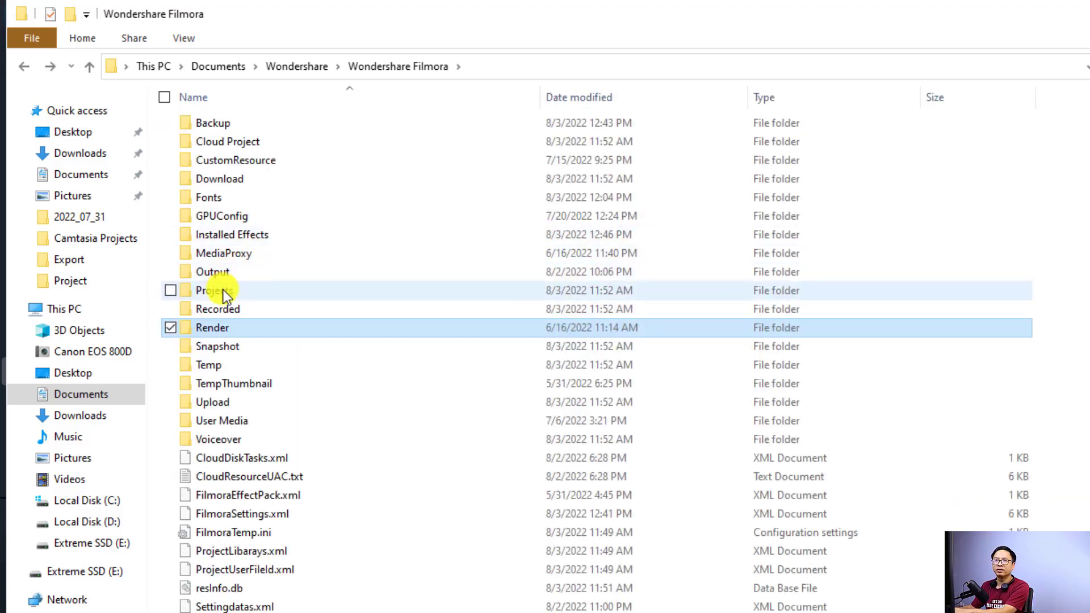
{"action": "double_click", "coordinate": [215, 255]}
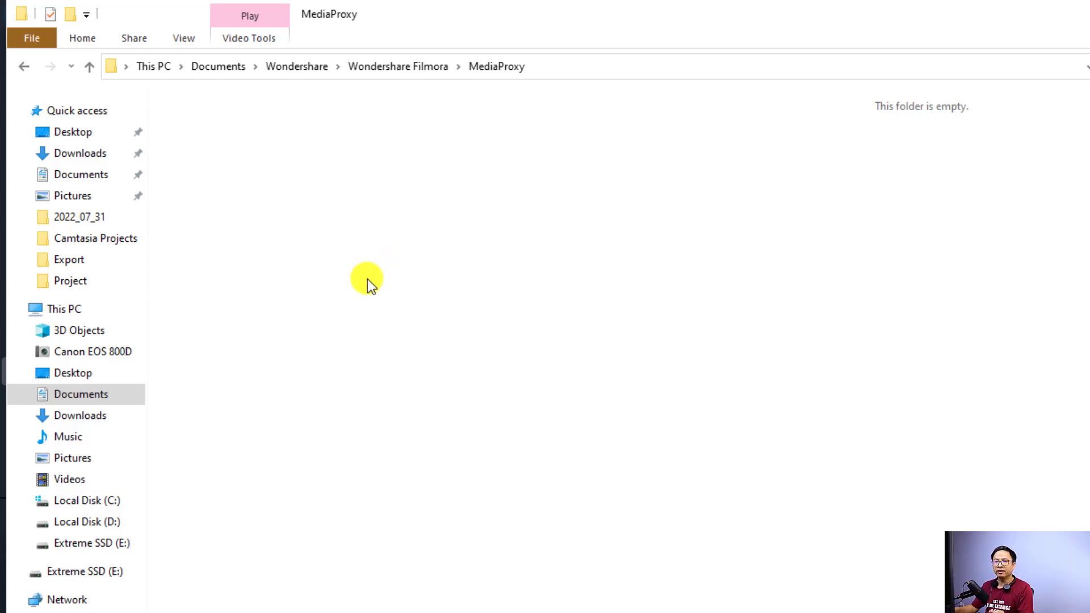
{"action": "left_click", "coordinate": [88, 521]}
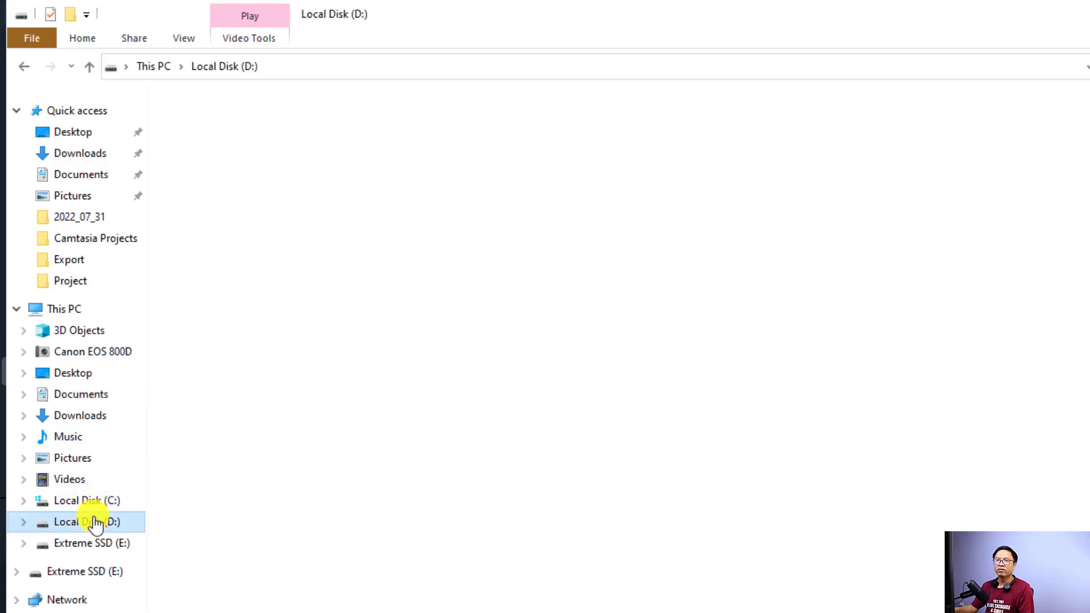
Confirm D:\Filmora X\Proxy is empty, delete .Render from D:\Filmora X\Render, then return to Filmora.
{"action": "double_click", "coordinate": [212, 240]}
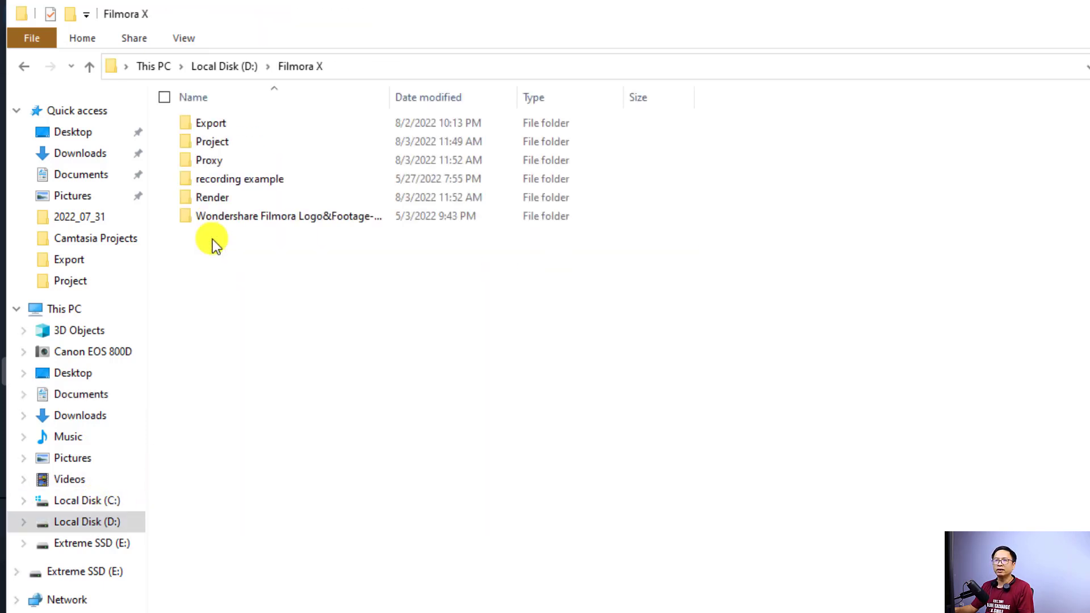
{"action": "left_click", "coordinate": [221, 162]}
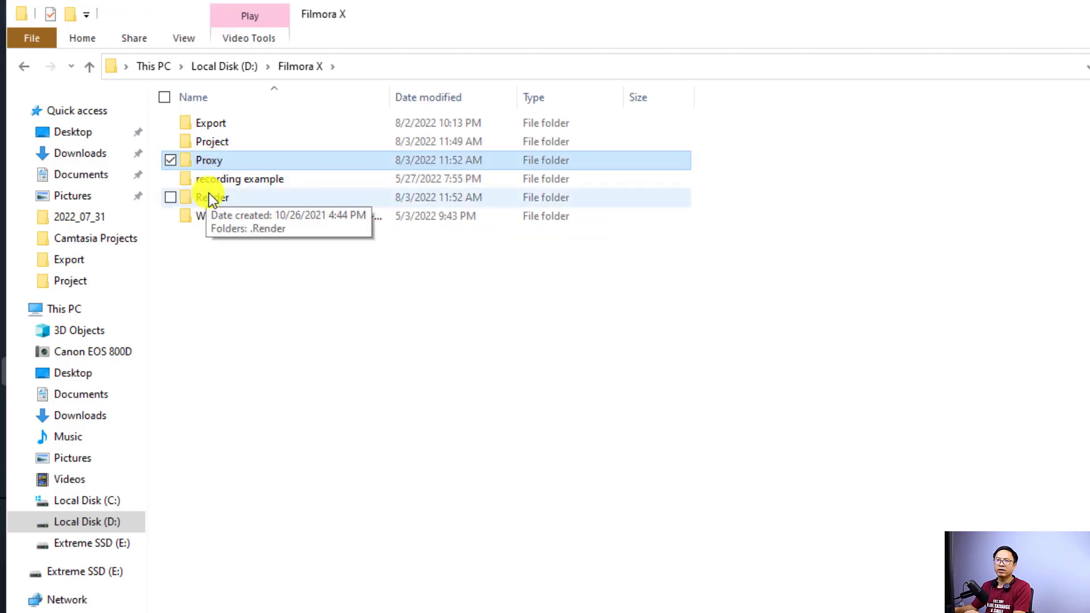
{"action": "double_click", "coordinate": [219, 161]}
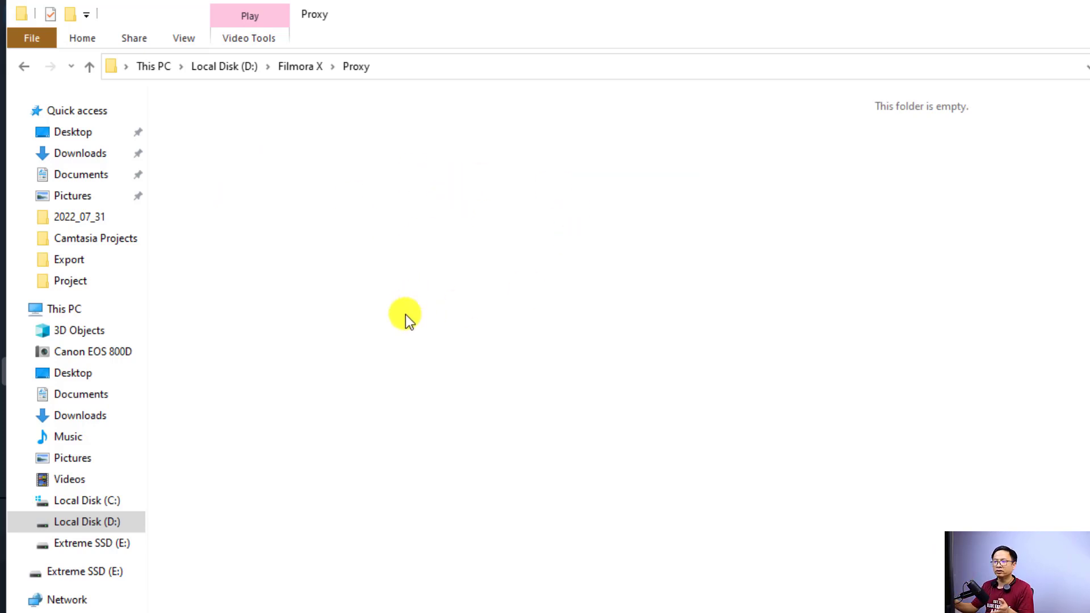
{"action": "key", "text": "alt+Left"}
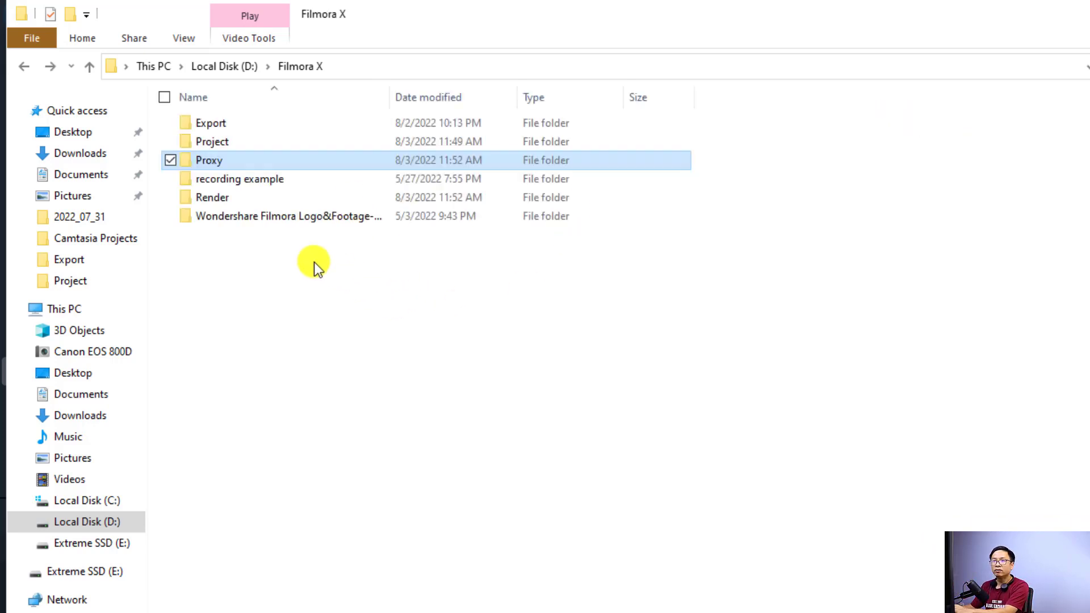
{"action": "double_click", "coordinate": [210, 203]}
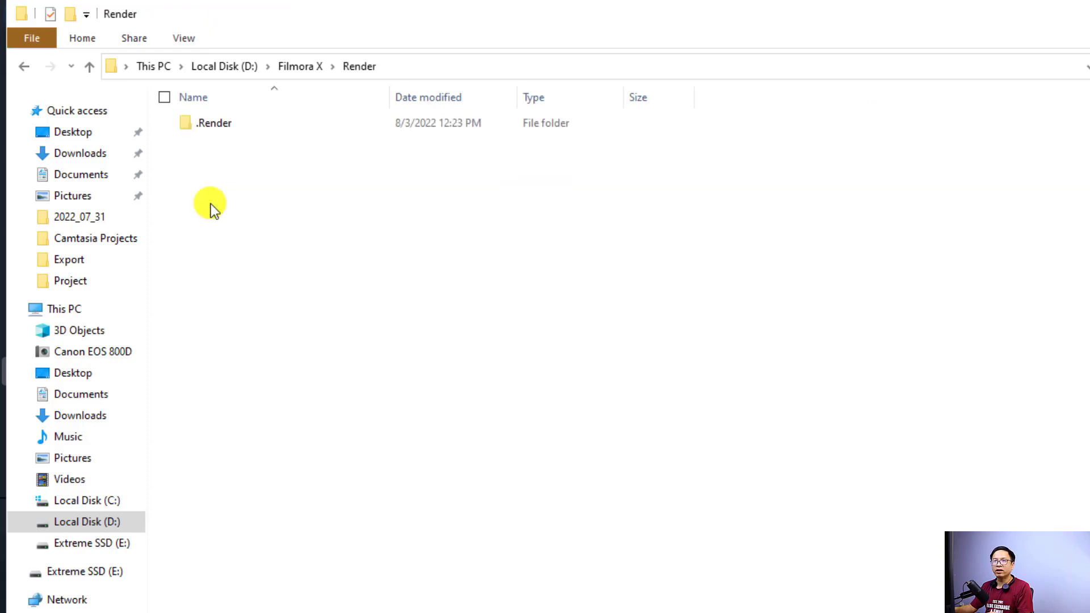
{"action": "left_click", "coordinate": [210, 128]}
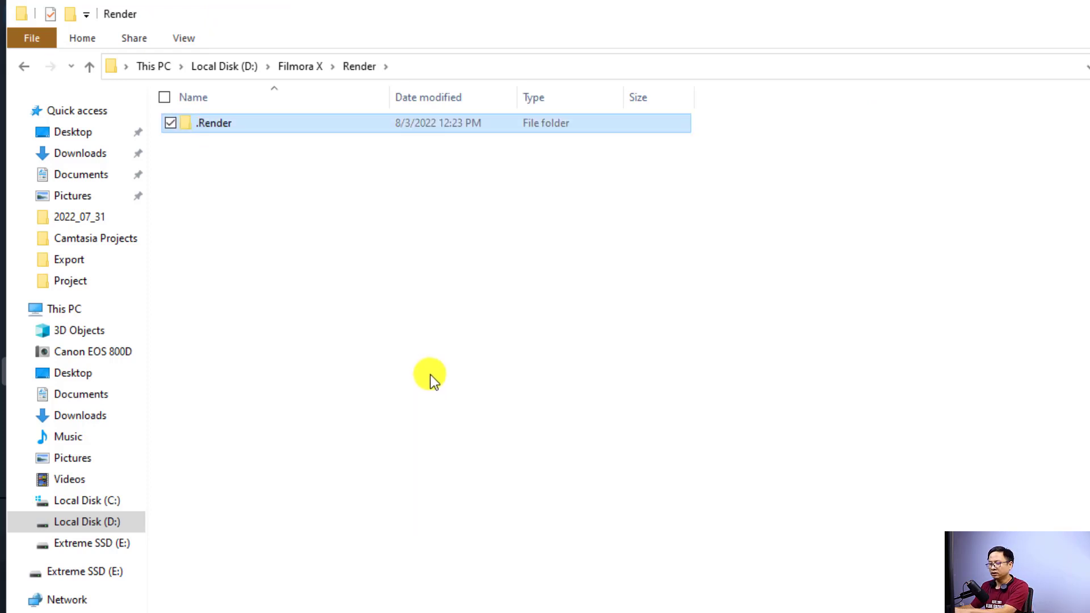
{"action": "key", "text": "Delete"}
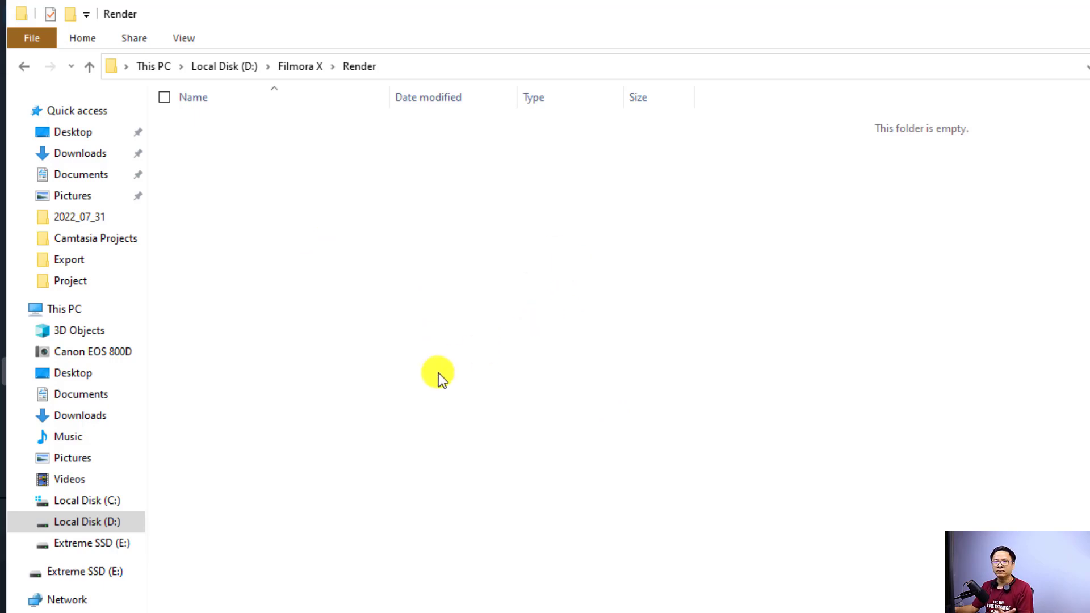
{"action": "left_click", "coordinate": [77, 311]}
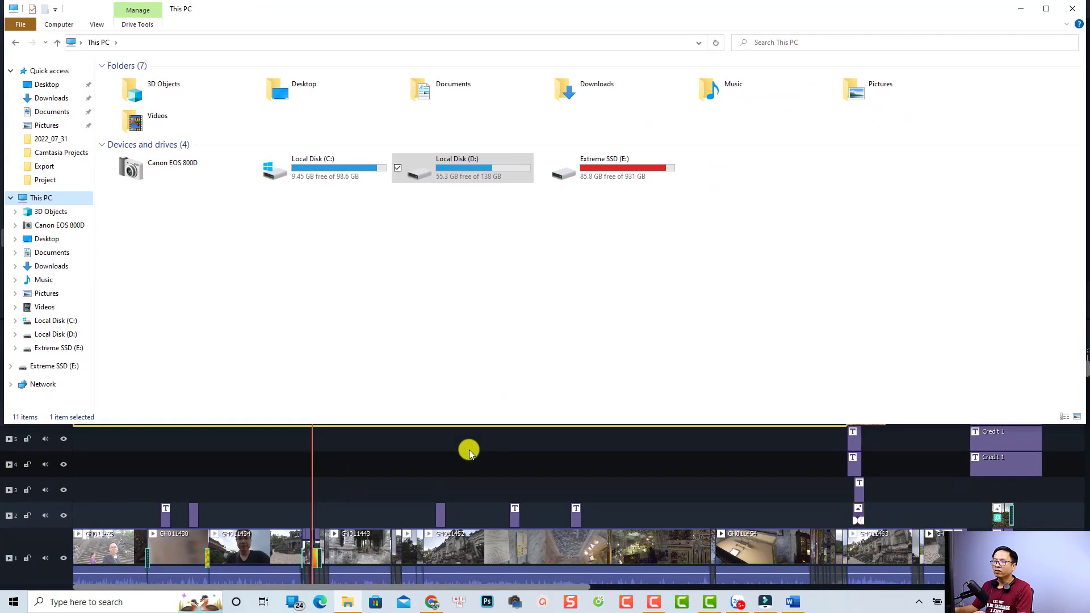
{"action": "left_click", "coordinate": [422, 415]}
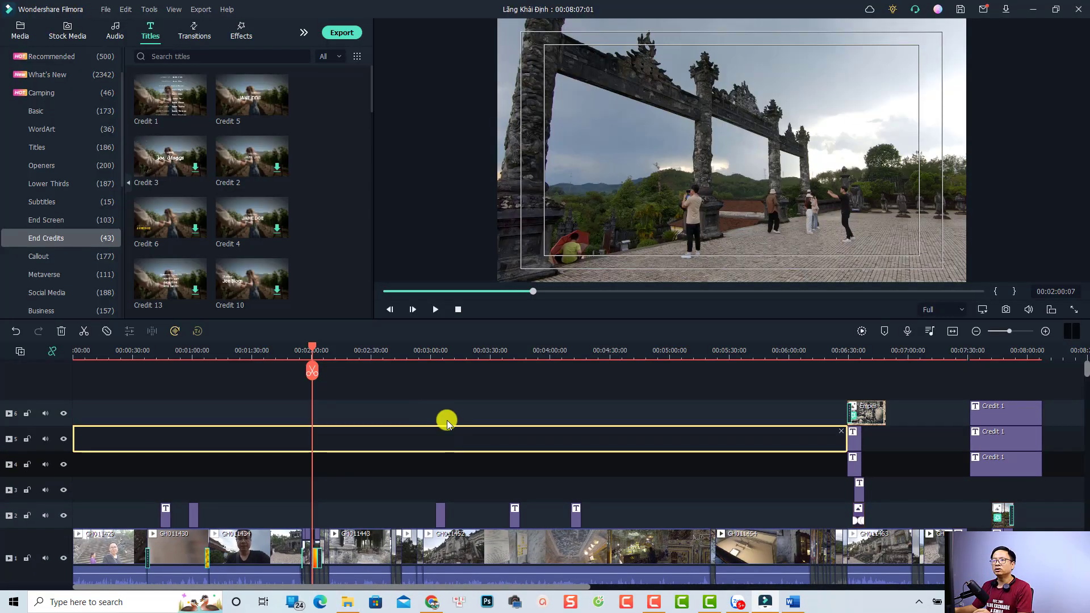
In Performance preferences, browse the preview render files location chooser up to D:\Filmora X.
{"action": "left_click", "coordinate": [106, 9]}
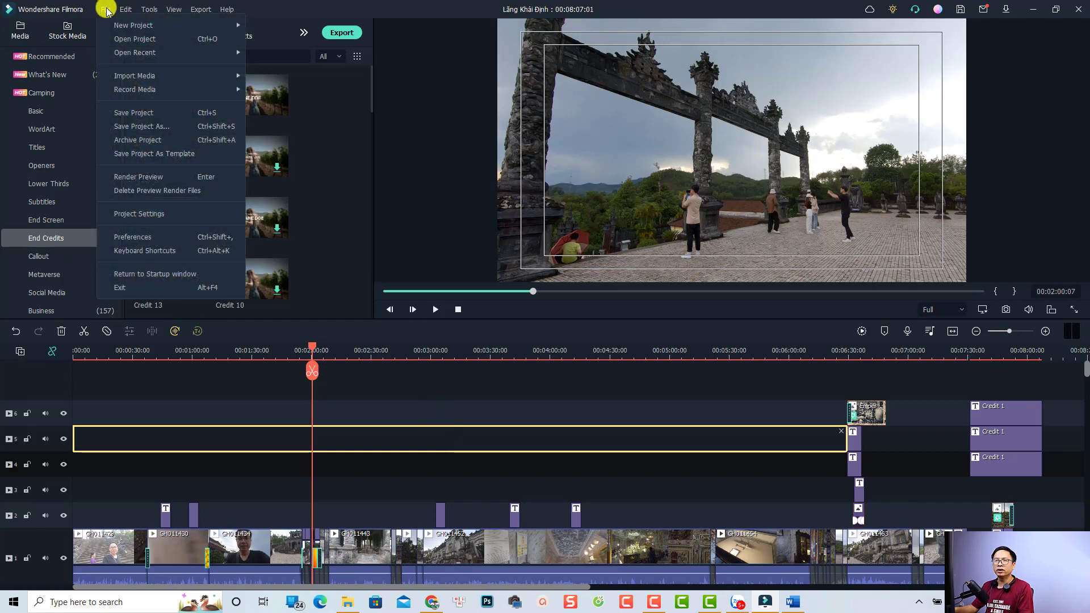
{"action": "left_click", "coordinate": [137, 236]}
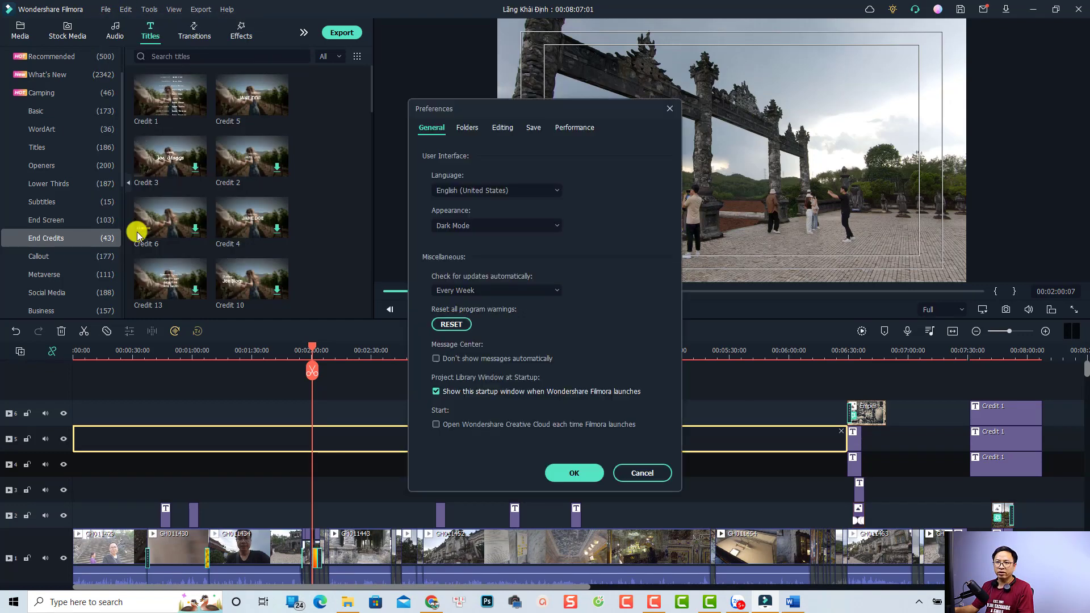
{"action": "left_click", "coordinate": [567, 130]}
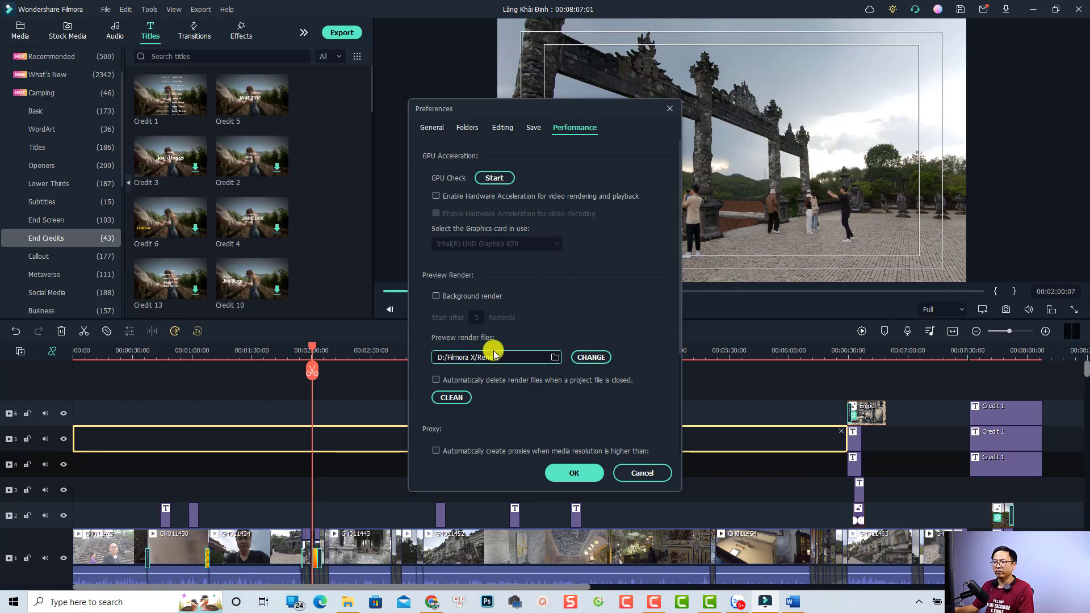
{"action": "left_click", "coordinate": [554, 359]}
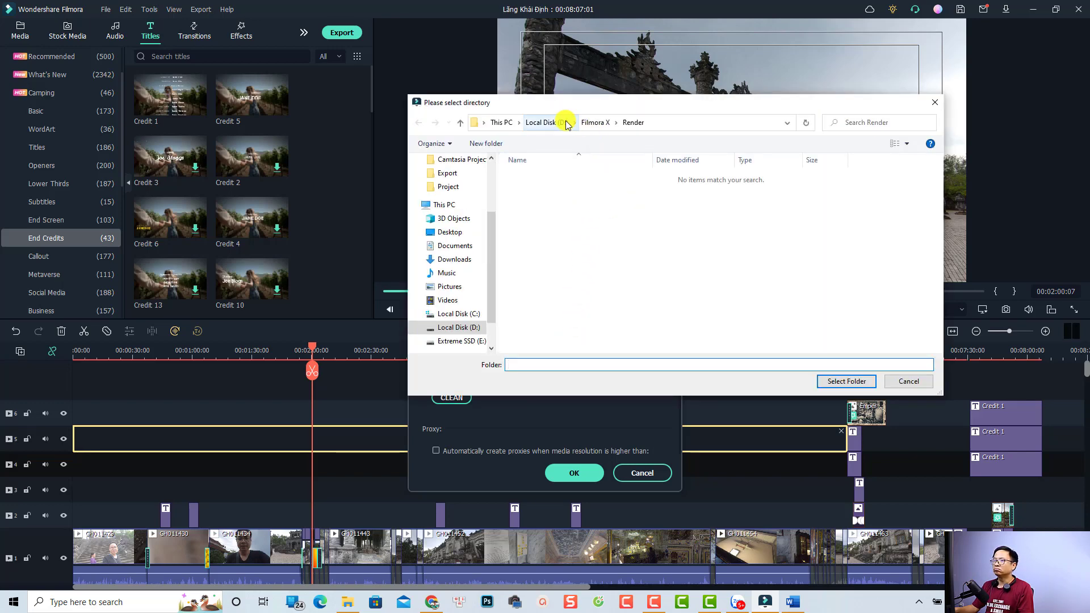
{"action": "left_click", "coordinate": [548, 122]}
Create a new folder named 'render file 1' inside D:/Filmora X.
{"action": "double_click", "coordinate": [540, 250]}
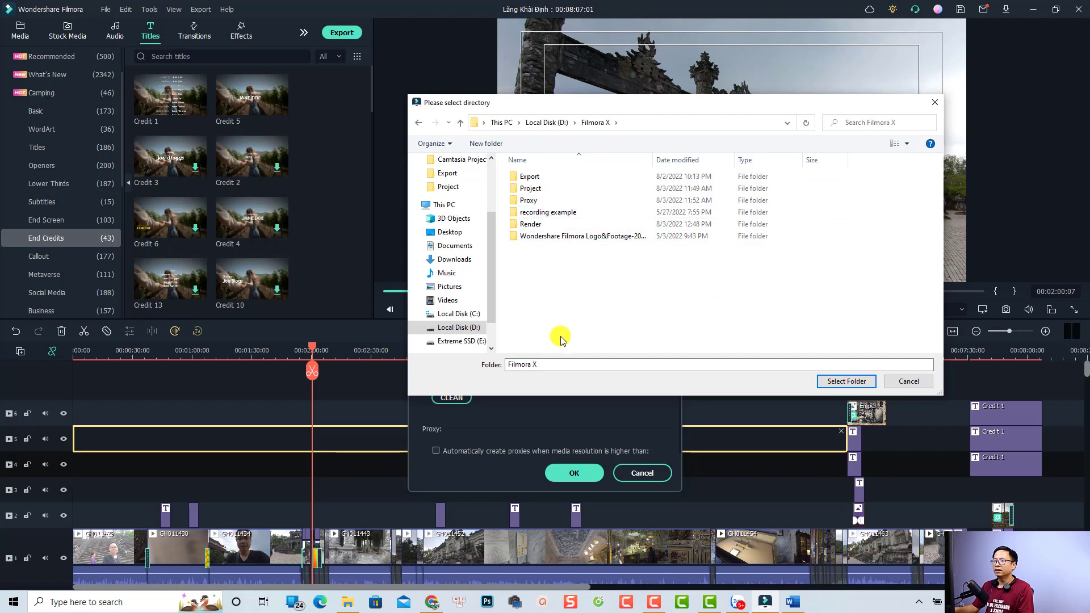
{"action": "right_click", "coordinate": [557, 275]}
{"action": "mouse_move", "coordinate": [517, 392]}
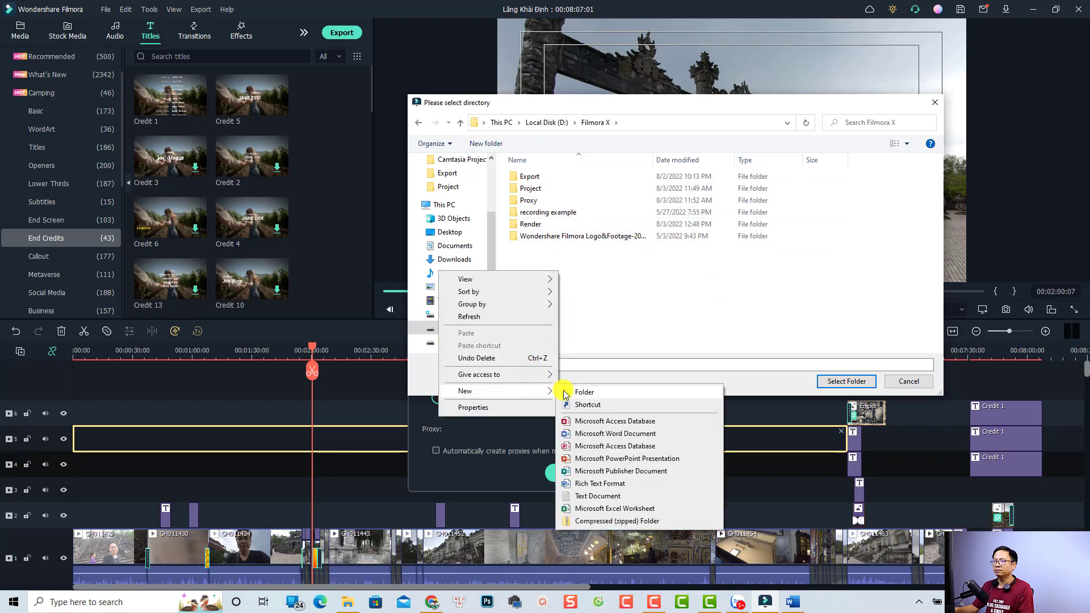
{"action": "left_click", "coordinate": [574, 388]}
{"action": "type", "text": "render"}
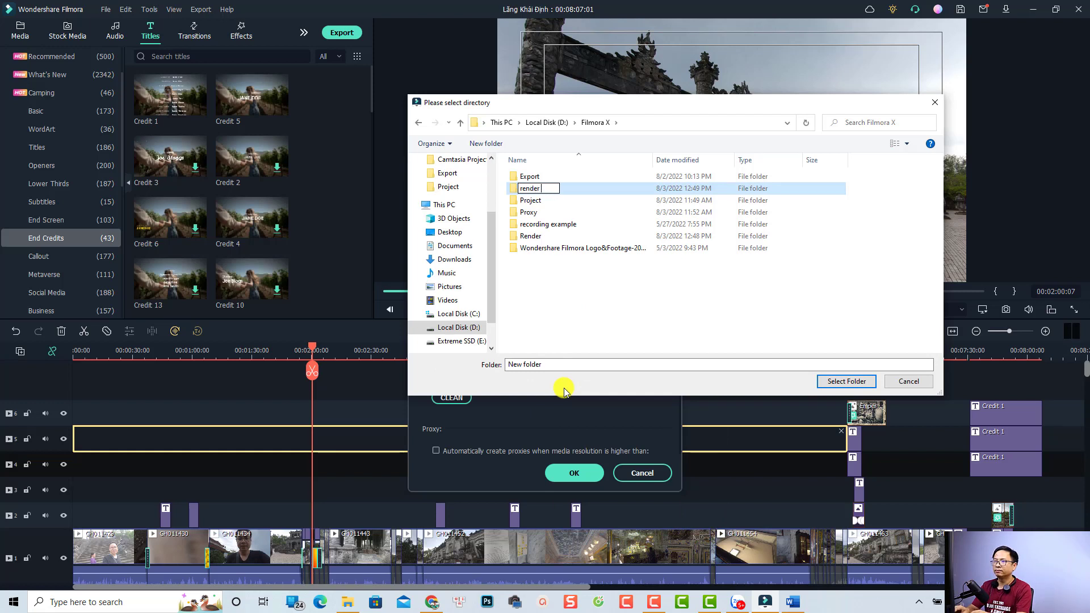
{"action": "type", "text": " file 1"}
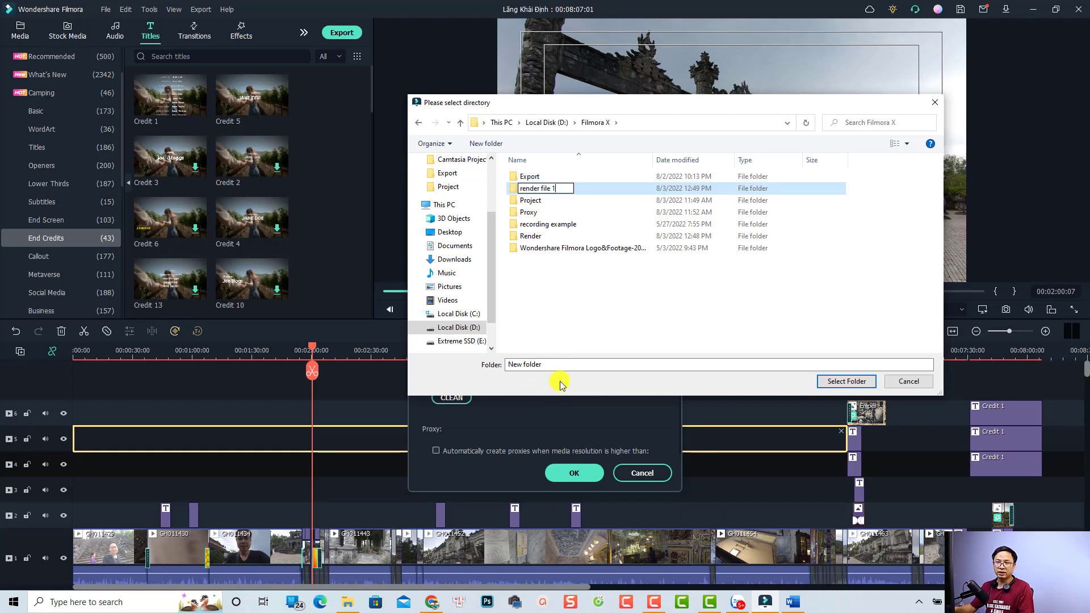
{"action": "key", "text": "Return"}
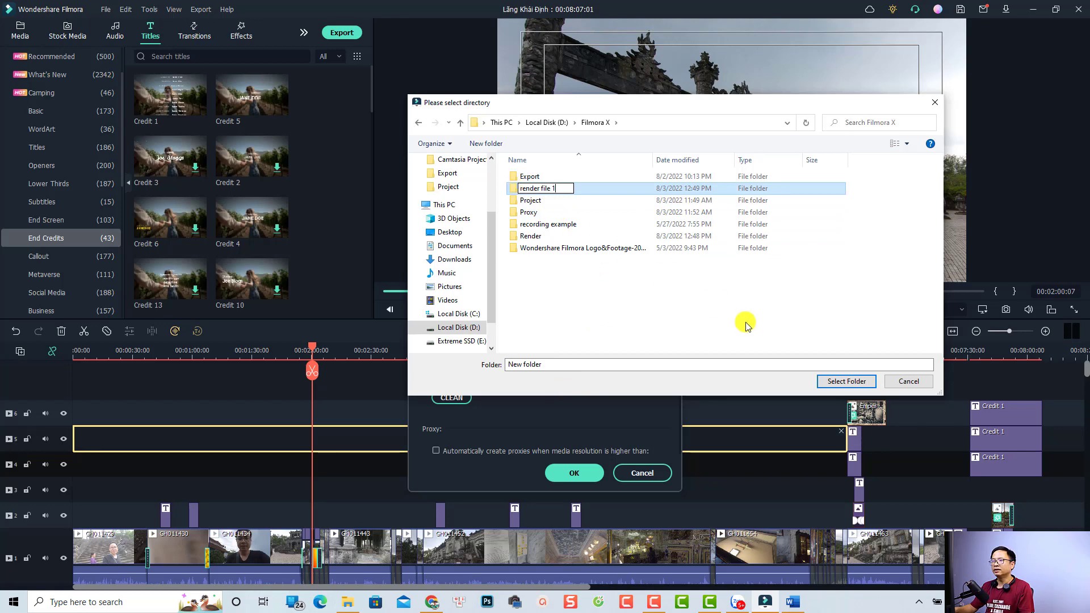
Choose D:/Filmora X/render file 1 as the preview render files location.
{"action": "left_click", "coordinate": [836, 382]}
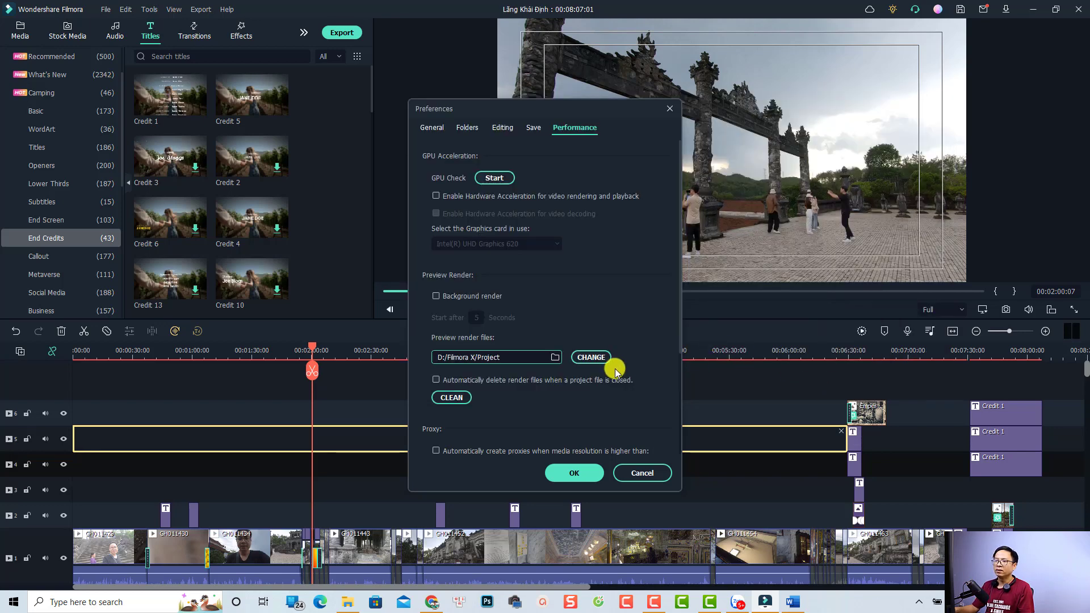
{"action": "left_click", "coordinate": [555, 357]}
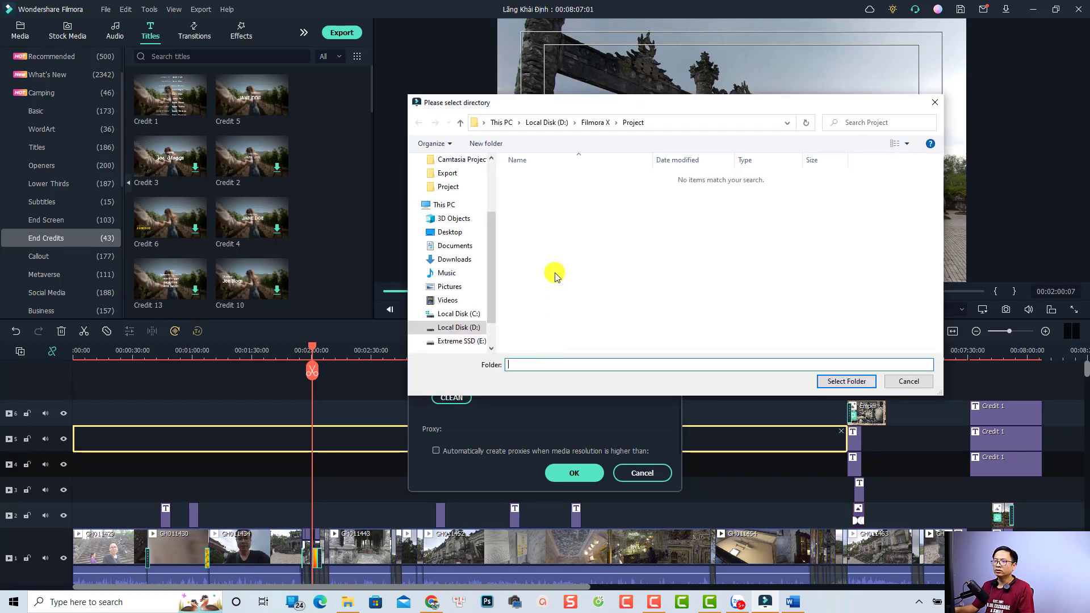
{"action": "left_click", "coordinate": [595, 123]}
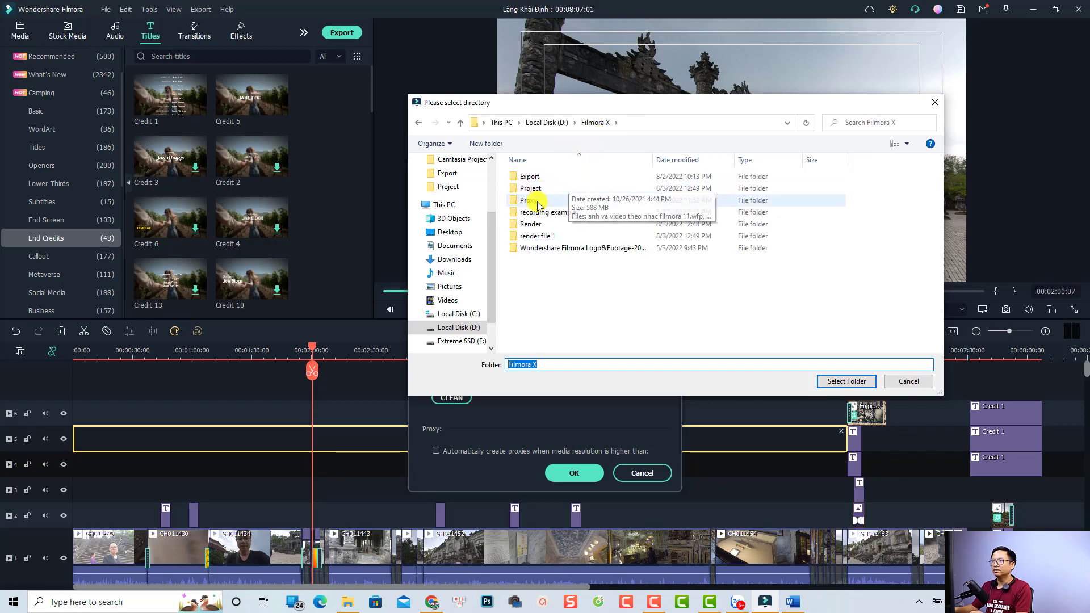
{"action": "left_click", "coordinate": [534, 236]}
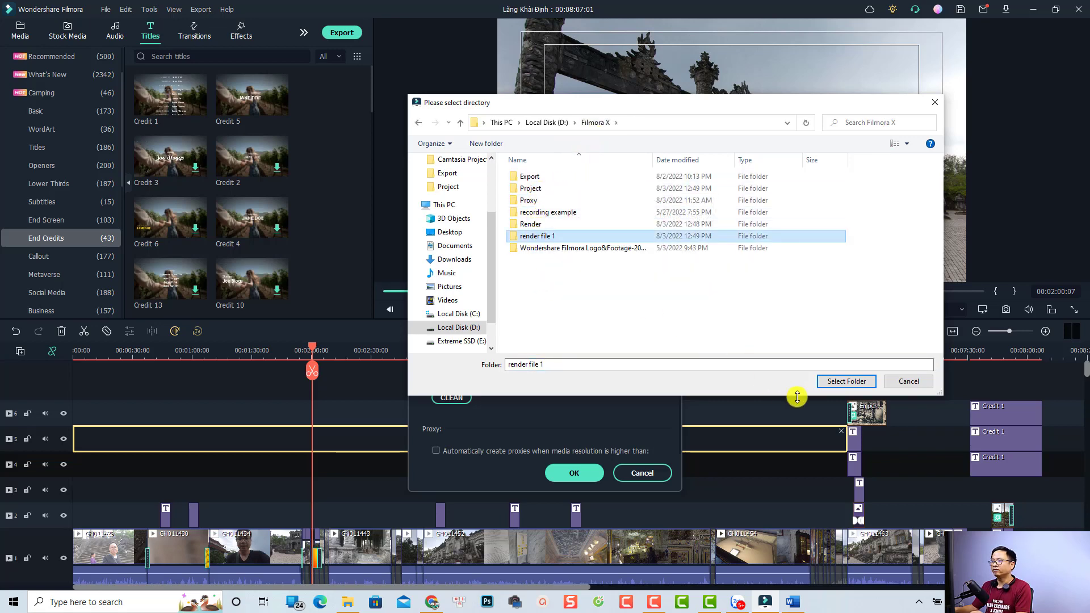
{"action": "left_click", "coordinate": [843, 381]}
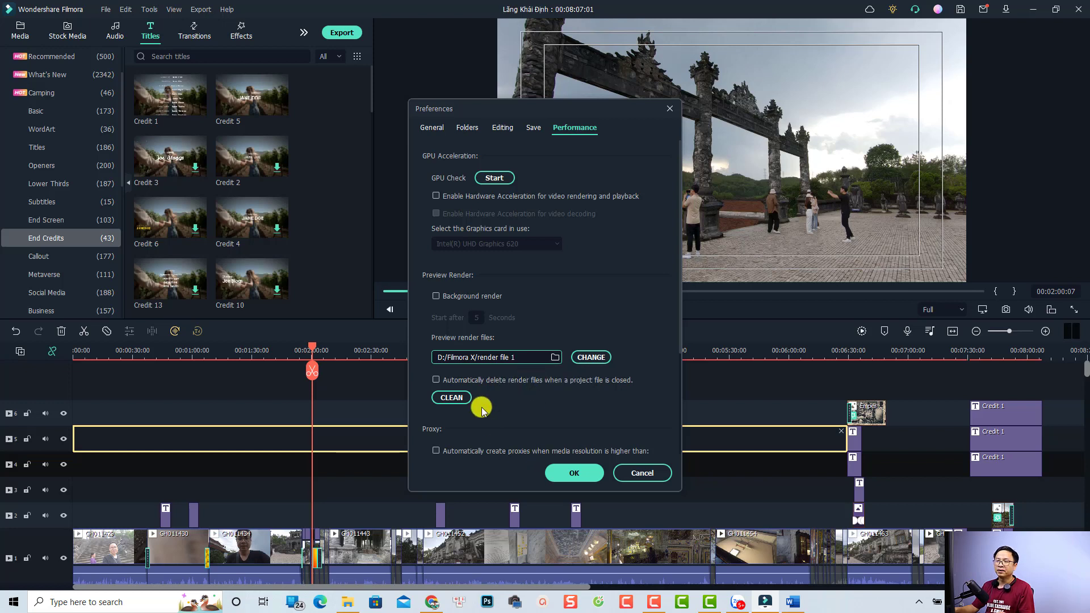
{"action": "scroll", "coordinate": [559, 400], "scroll_direction": "down", "scroll_amount": 2}
{"action": "scroll", "coordinate": [558, 400], "scroll_direction": "down", "scroll_amount": 2}
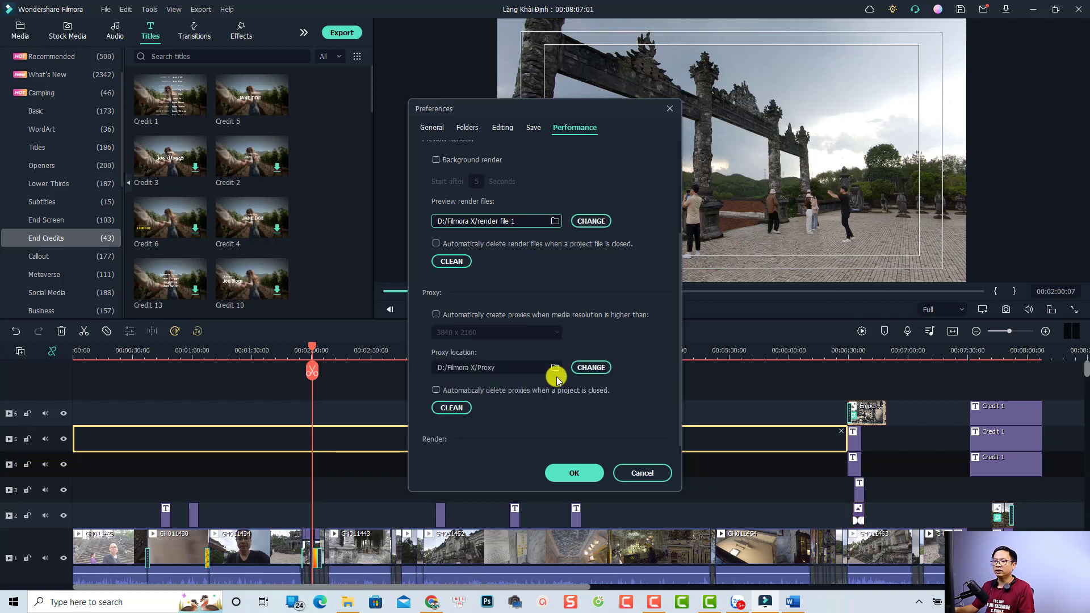